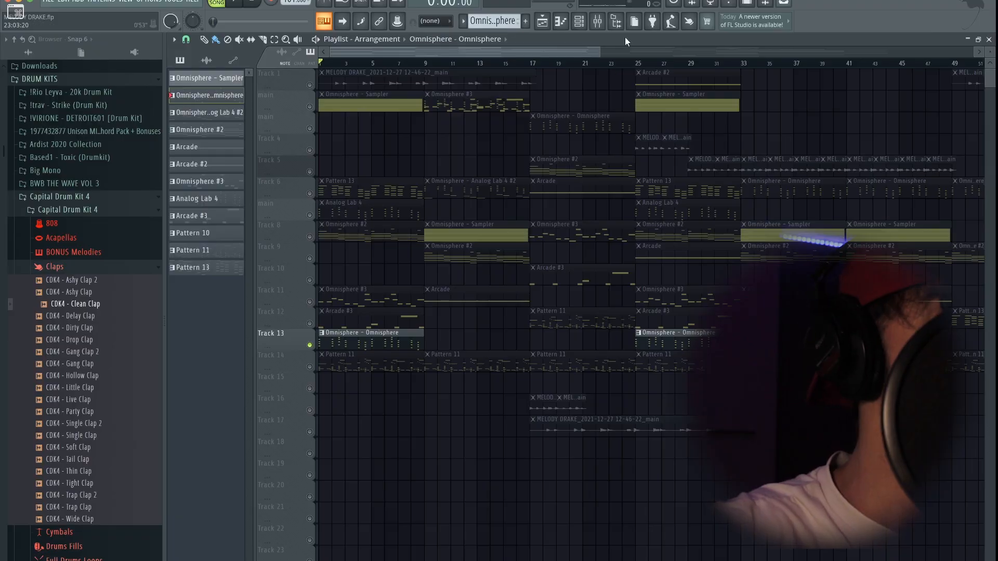
# Open the mixer and examine the Fruity parametric EQ 2 curve on the Omnisphere insert.
pyautogui.click(597, 20)
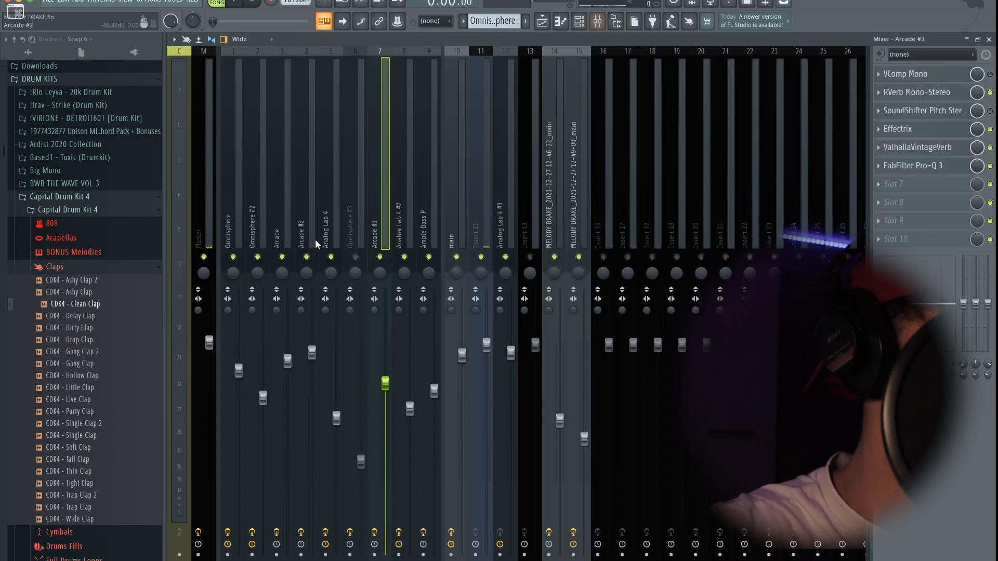
pyautogui.press('space')
pyautogui.click(231, 196)
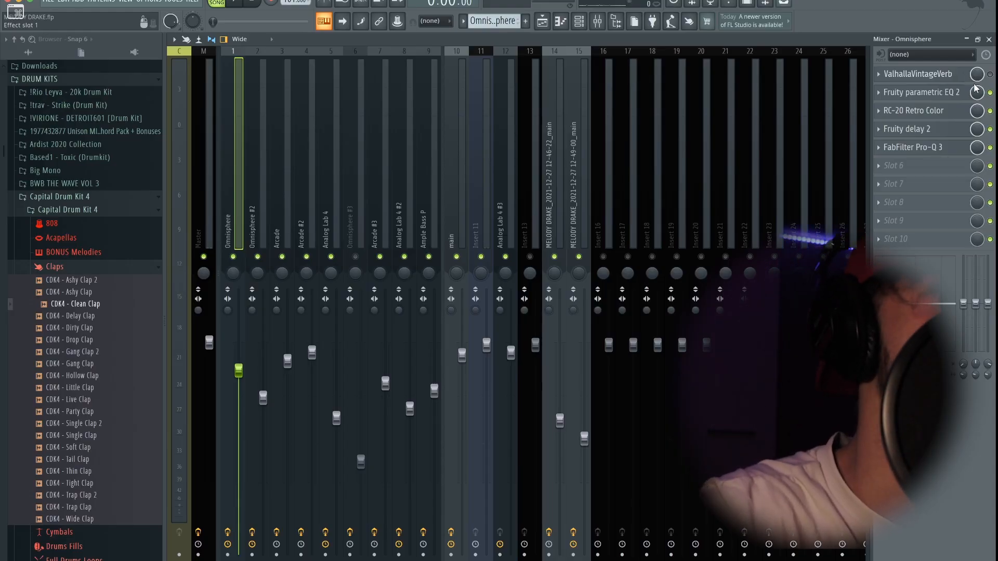
pyautogui.click(958, 95)
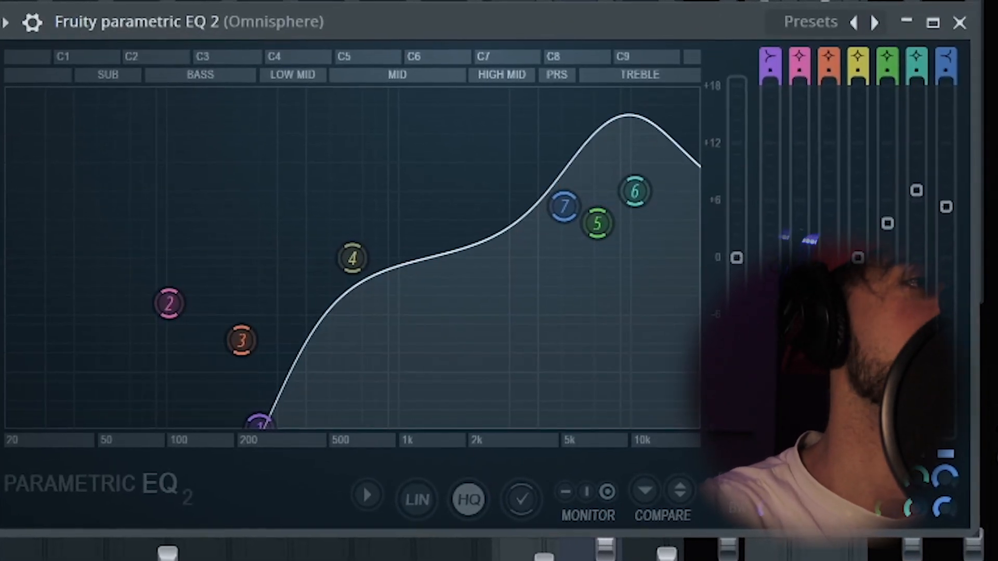
pyautogui.click(955, 12)
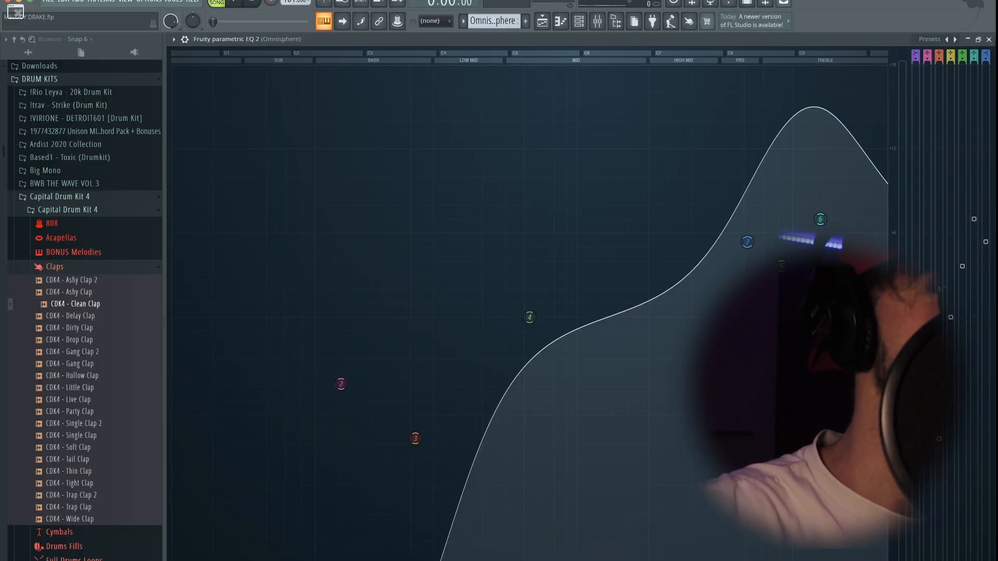
pyautogui.click(989, 39)
# Examine RC-20 Retro Color, Fruity delay 2 and FabFilter Pro-Q 3 on the Omnisphere insert, playing the sound through the last one.
pyautogui.click(937, 111)
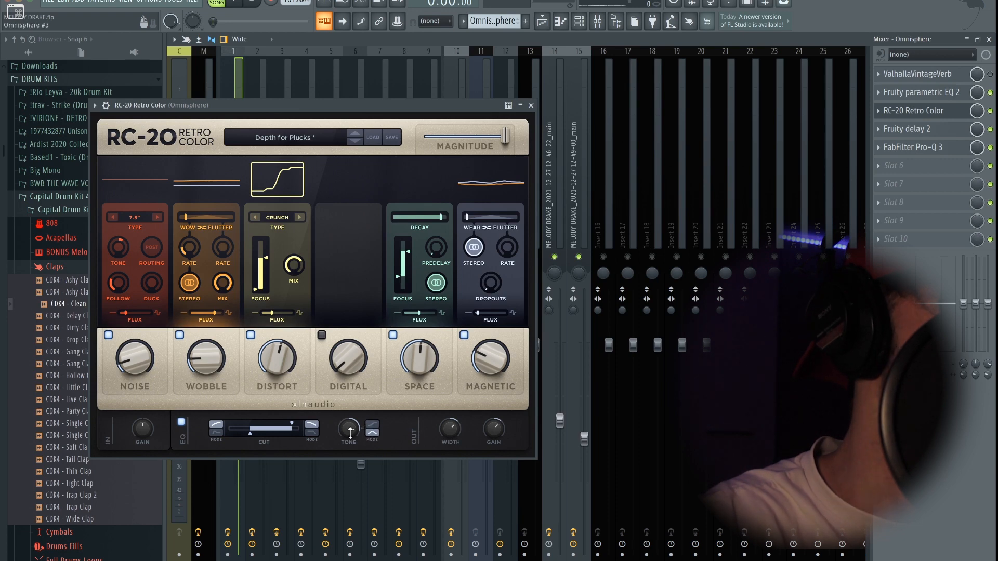
pyautogui.click(531, 105)
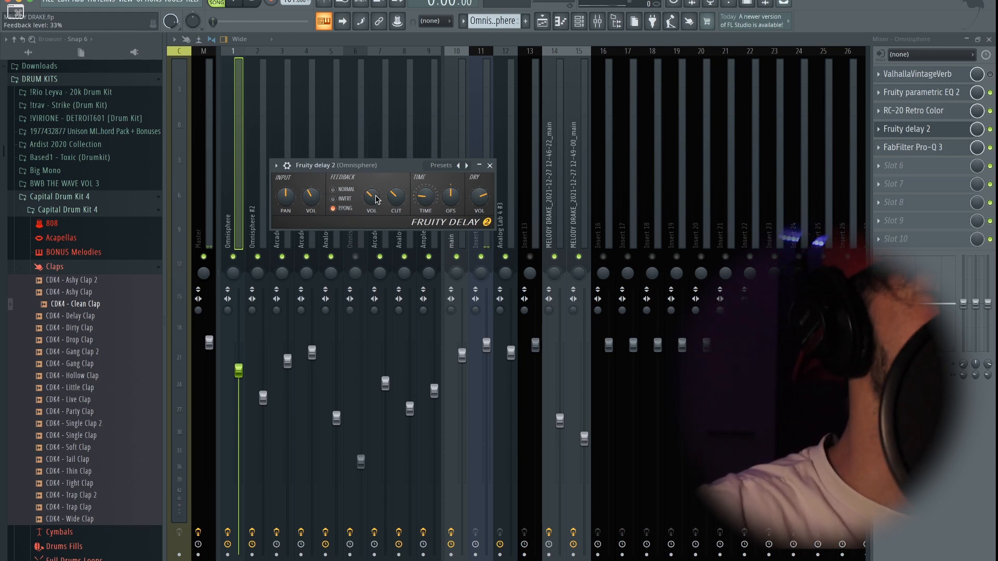
pyautogui.click(915, 129)
pyautogui.click(935, 148)
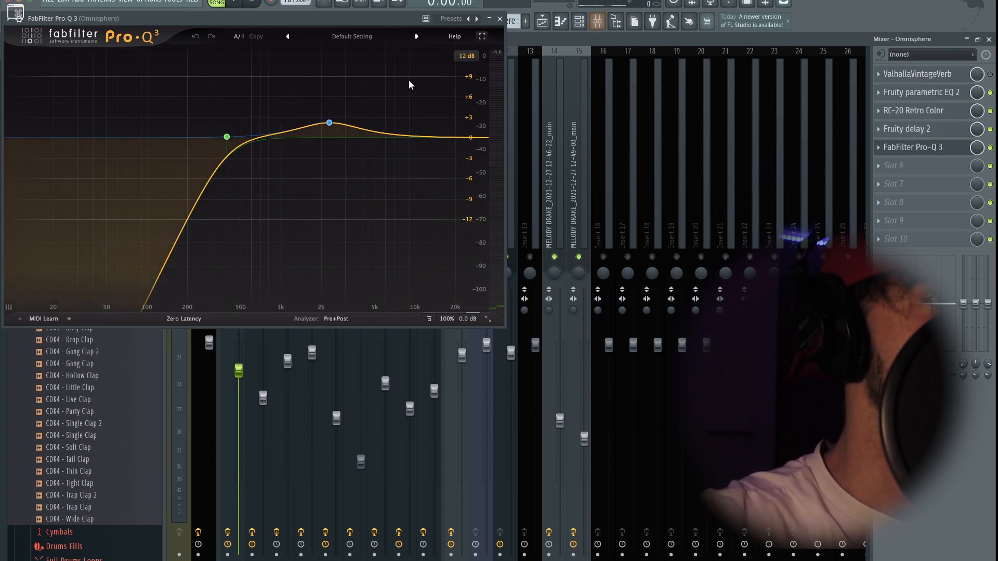
pyautogui.press('space')
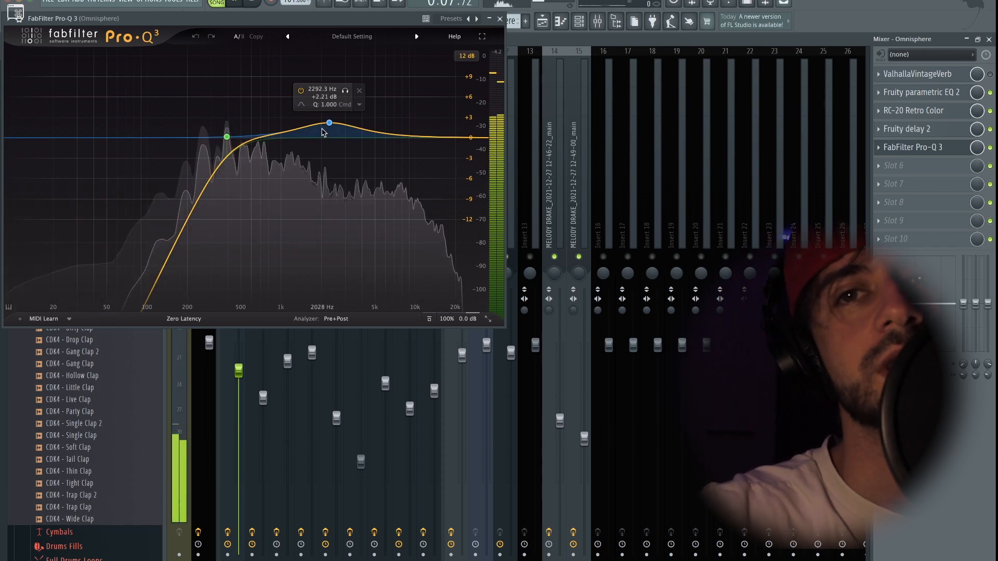
pyautogui.press('space')
# Solo Track 6 in the playlist, play it, and check the effect slots of the Analog Lab 4 #3 mixer insert.
pyautogui.click(542, 21)
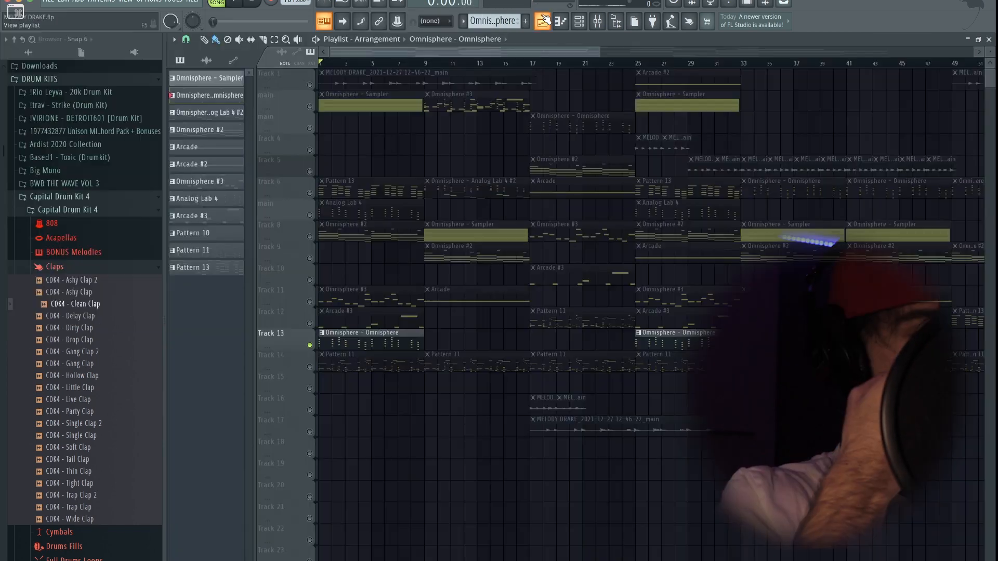
pyautogui.click(315, 195)
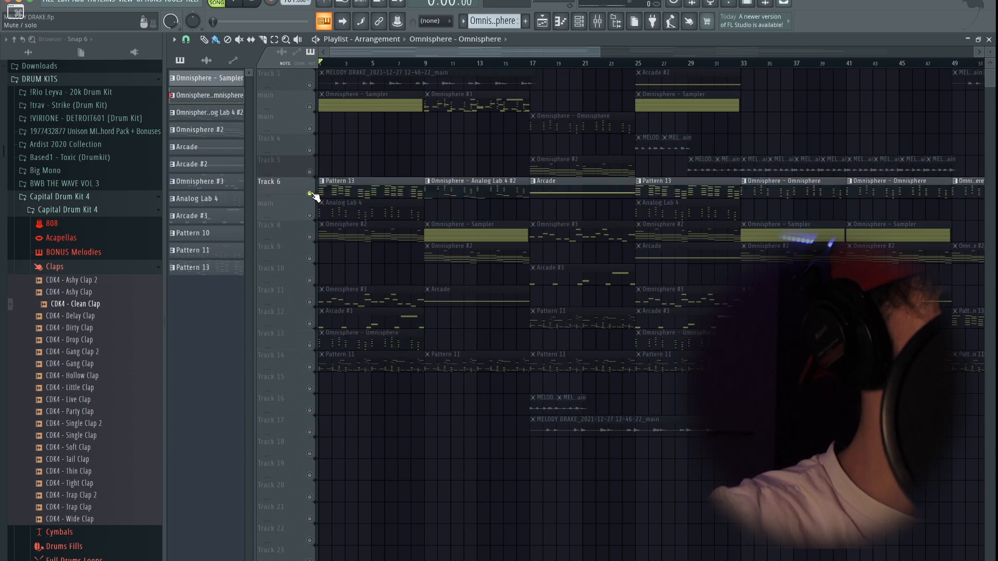
pyautogui.press('space')
pyautogui.click(598, 21)
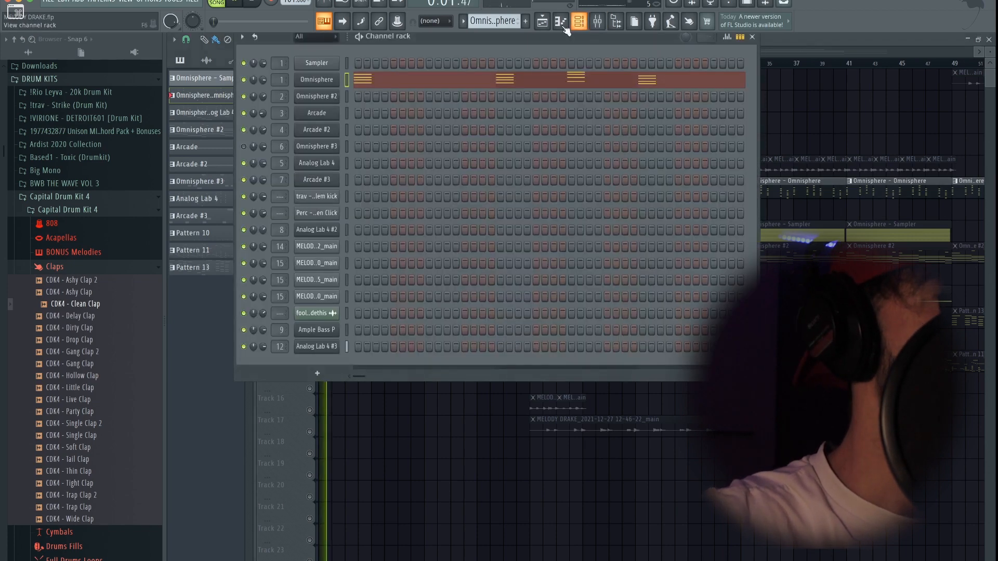
pyautogui.click(598, 21)
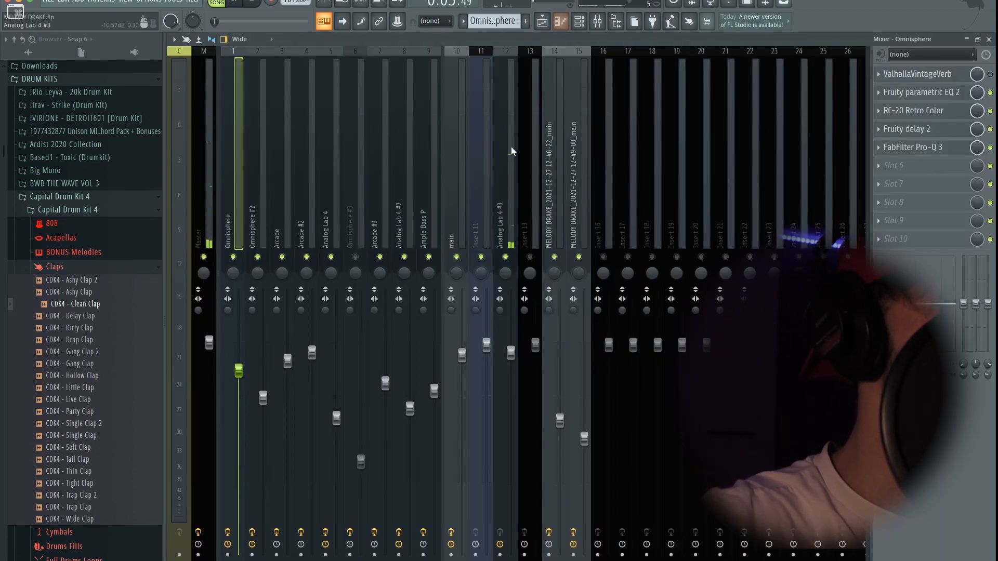
pyautogui.click(519, 164)
pyautogui.click(508, 161)
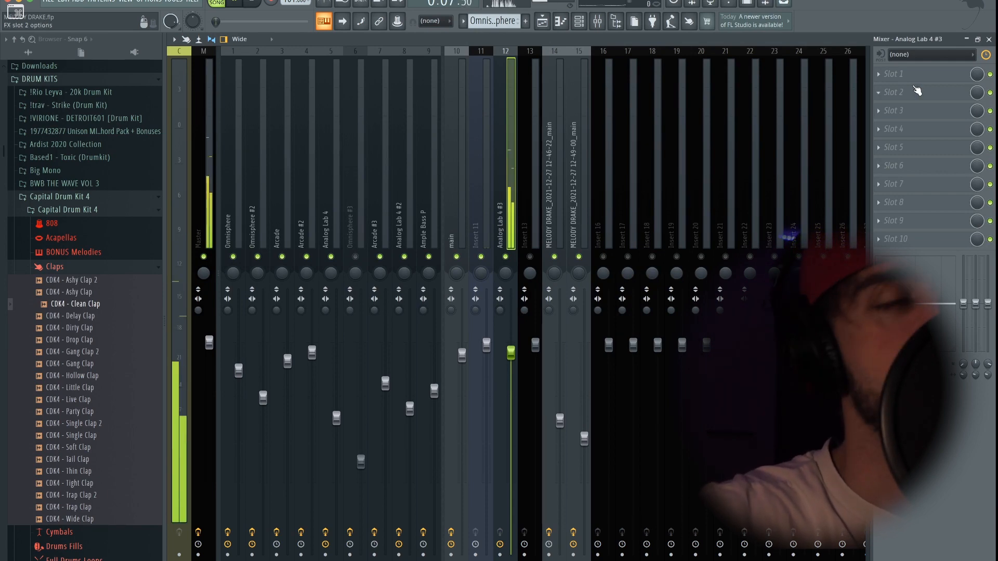
# Unmute Track 13 in the playlist and listen to it together with Track 6.
pyautogui.click(543, 22)
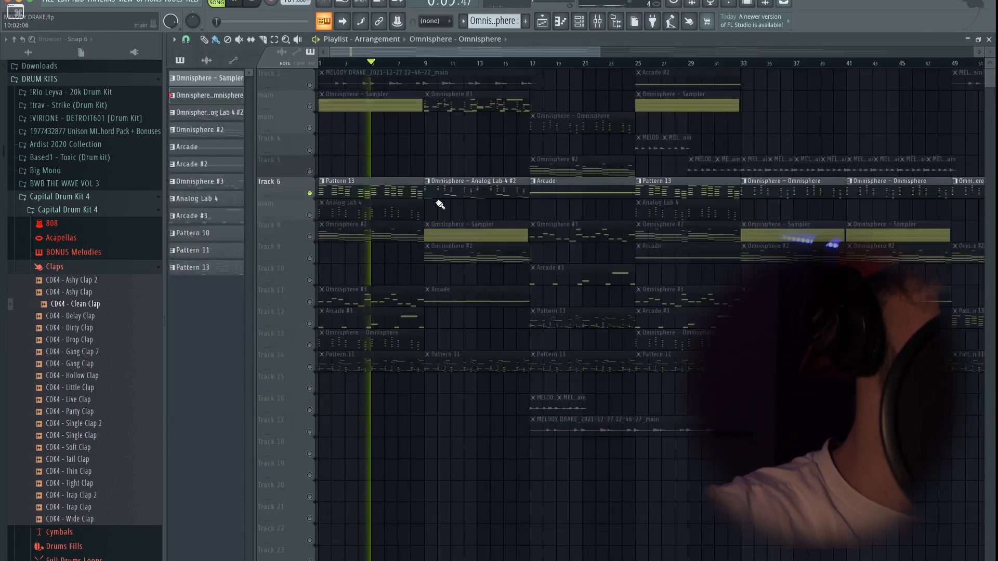
pyautogui.click(310, 346)
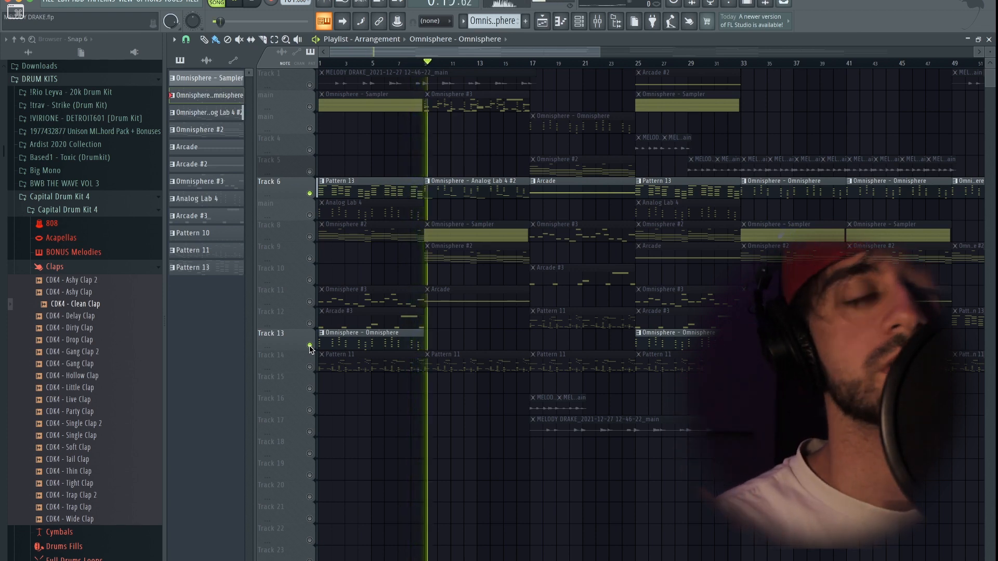
pyautogui.press('space')
# Solo the playlist track holding the Analog Lab 4 clips and listen to it with its instrument window open.
pyautogui.click(311, 215)
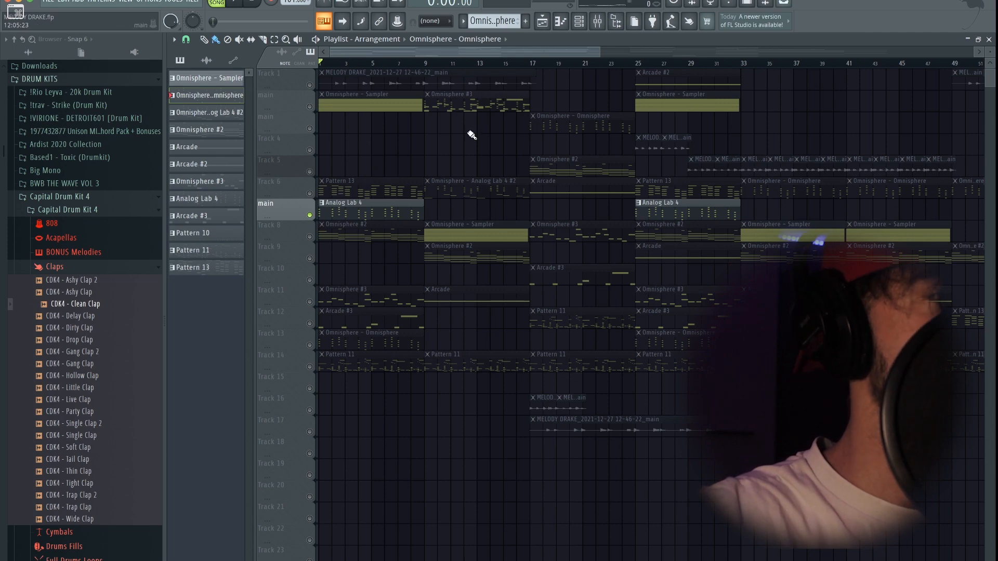
pyautogui.click(588, 16)
pyautogui.click(345, 126)
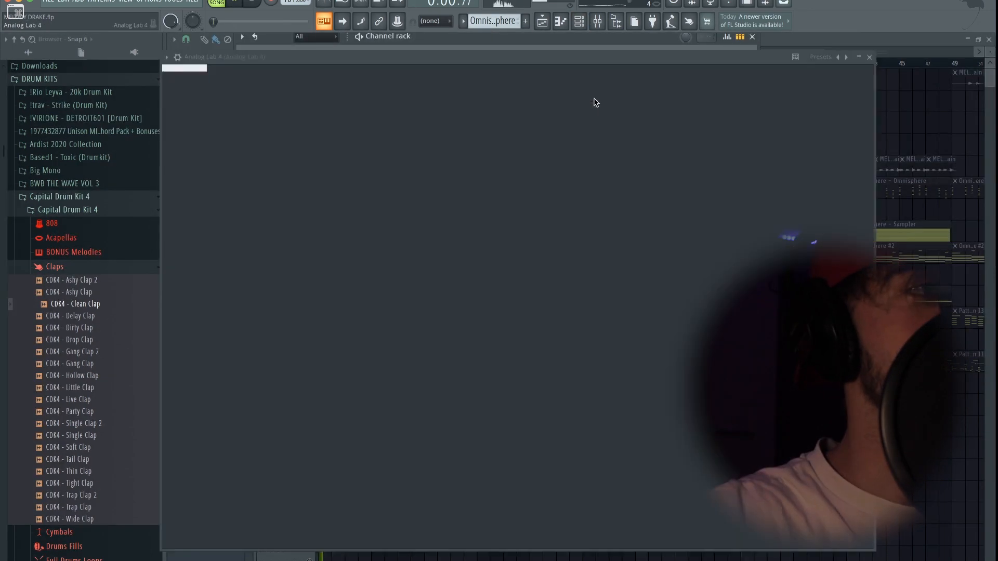
pyautogui.click(870, 58)
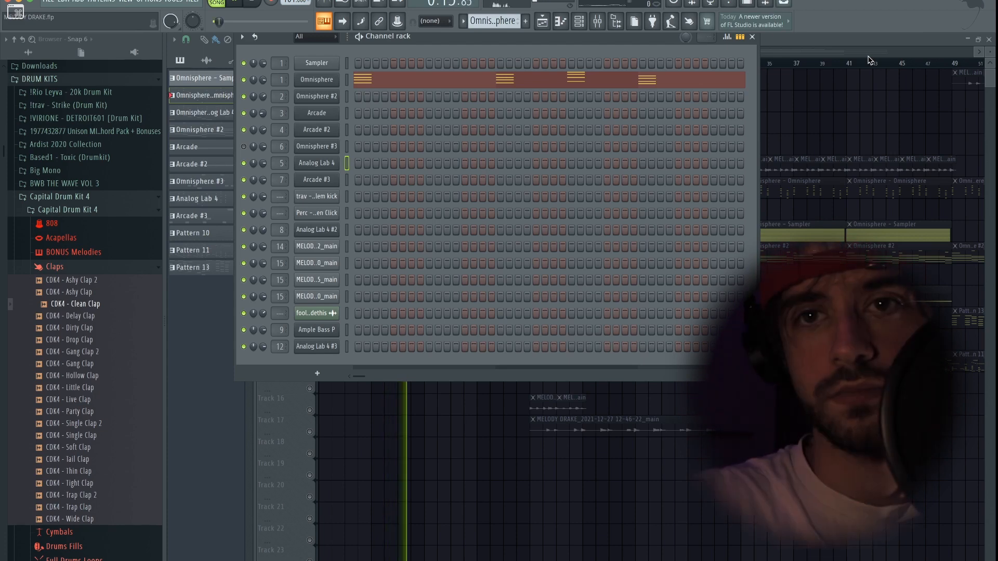
pyautogui.press('space')
# Examine both ValhallaVintageVerb reverbs, FabFilter Pro-Q 3 and RC-20 Retro Color on the Analog Lab 4 mixer insert.
pyautogui.press('F9')
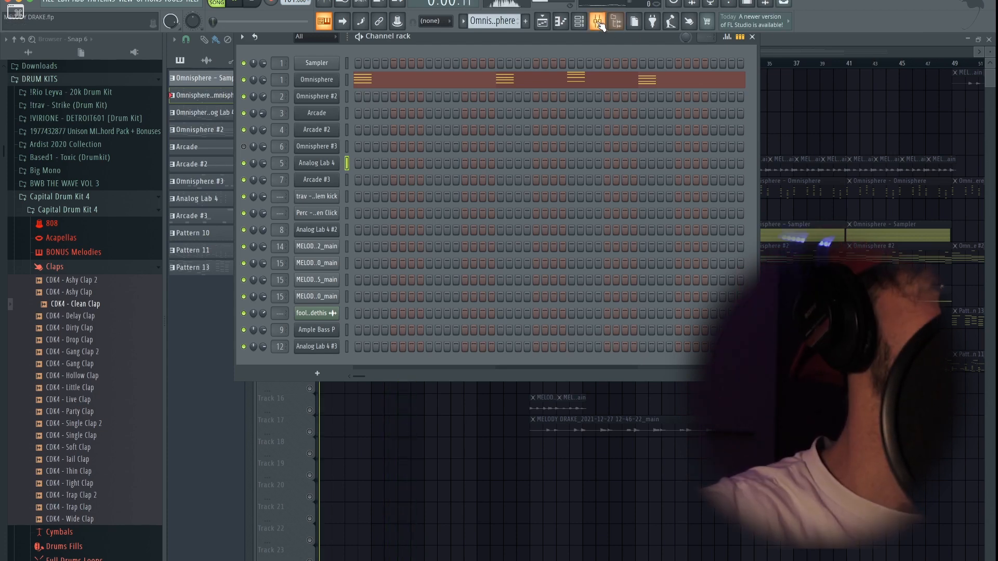
pyautogui.click(911, 74)
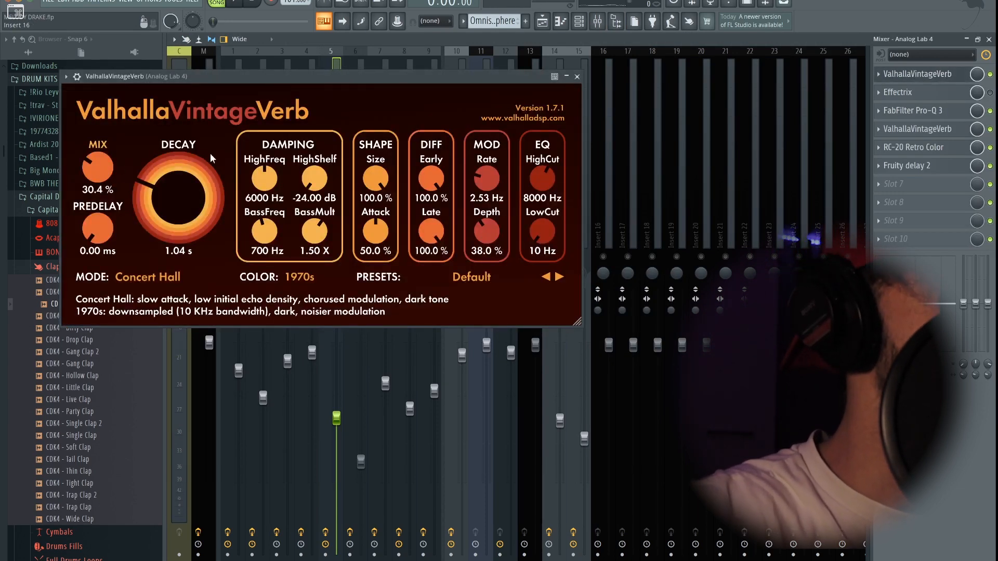
pyautogui.click(577, 77)
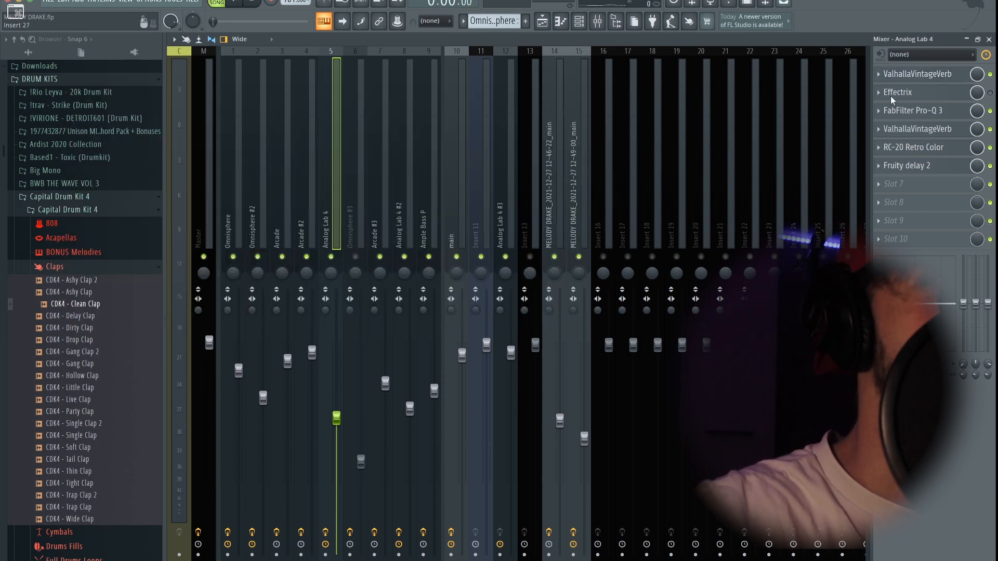
pyautogui.click(949, 117)
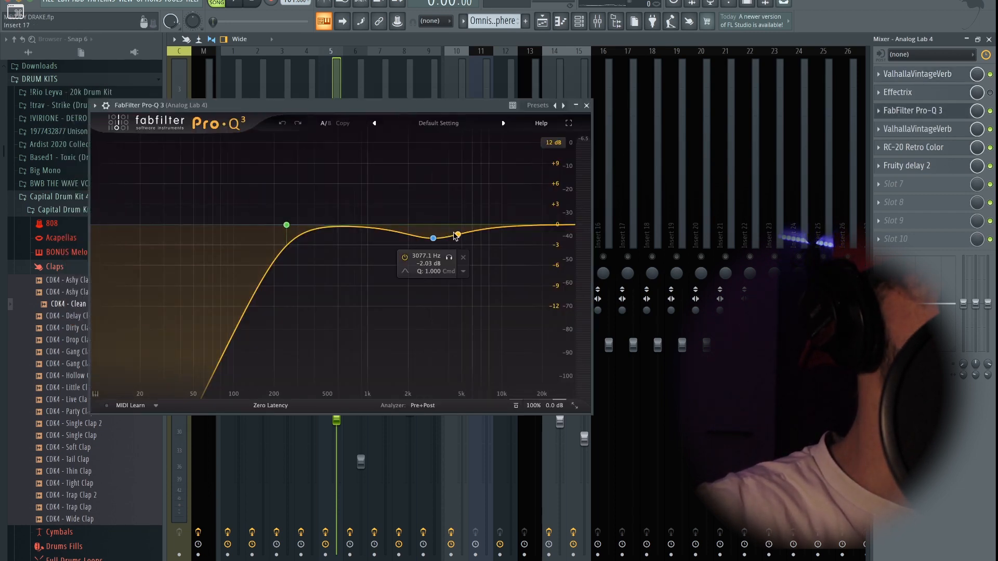
pyautogui.click(588, 106)
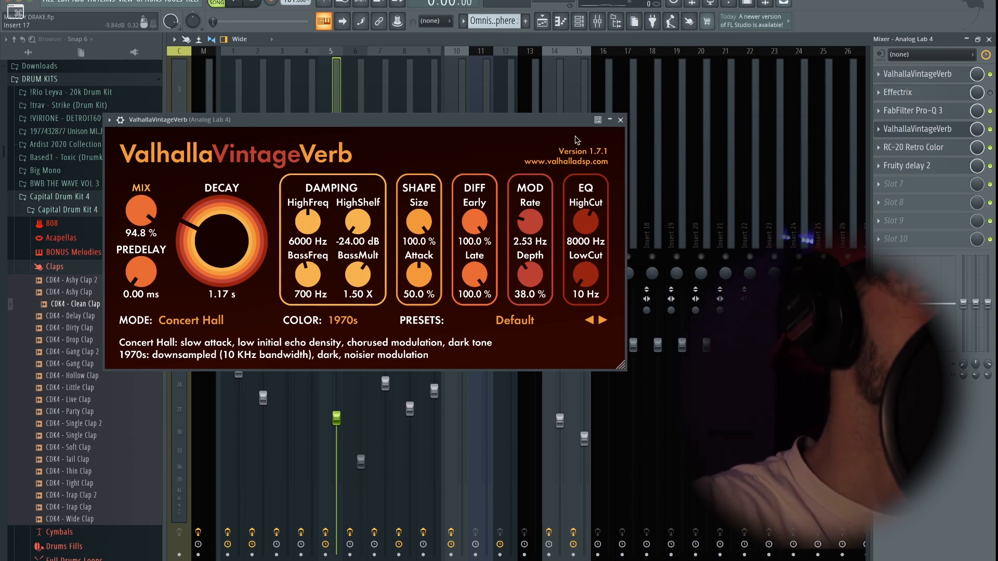
pyautogui.click(621, 120)
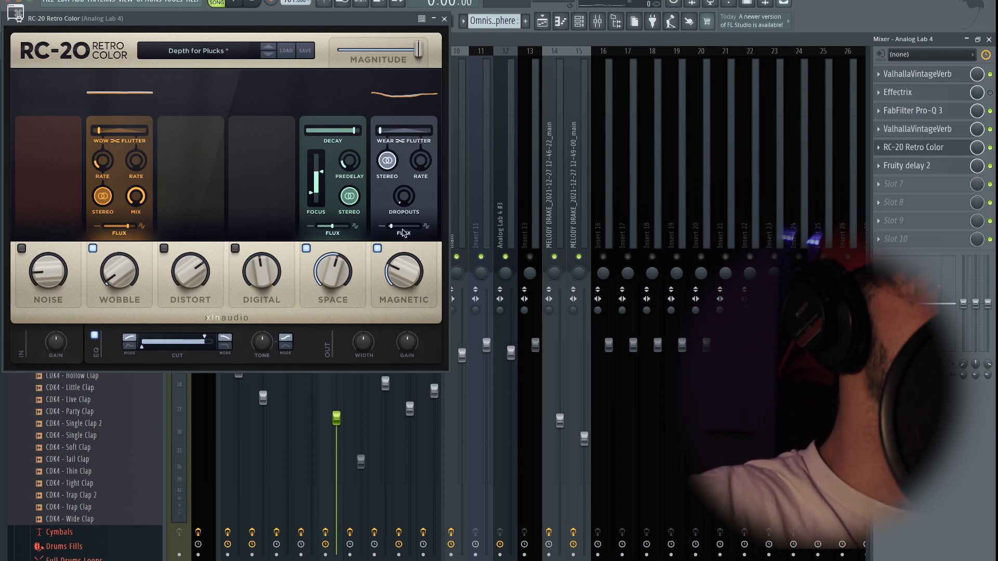
pyautogui.click(444, 19)
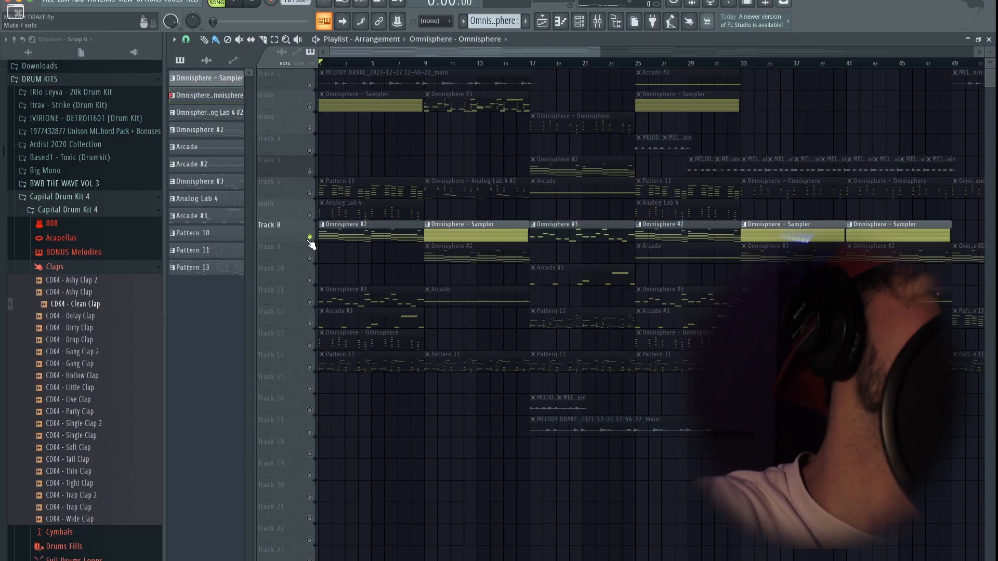
# Open the Omnisphere #2 pattern from Track 8 in the piano roll and play through its chords and top notes.
pyautogui.doubleClick(344, 235)
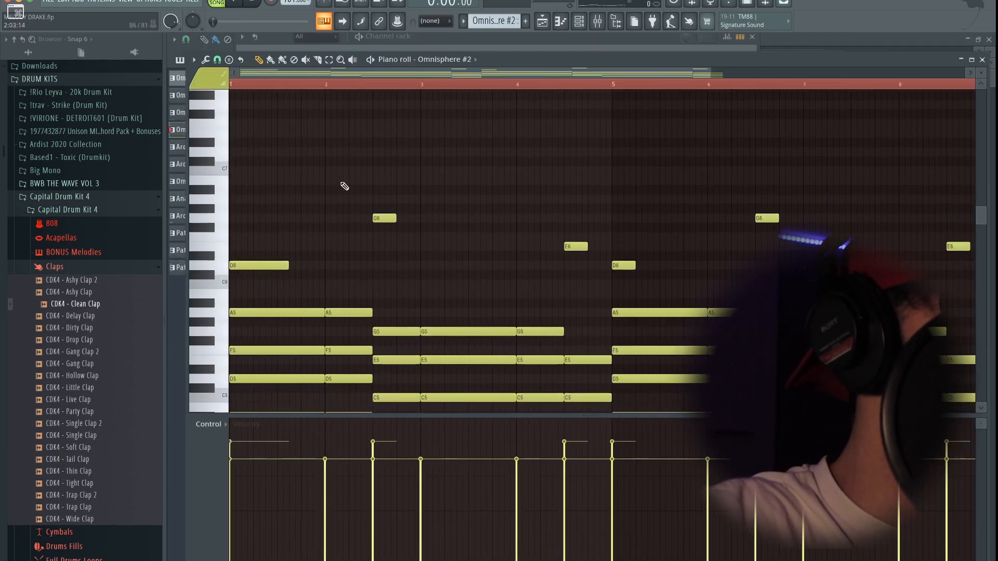
pyautogui.press('space')
pyautogui.scroll(-3, 344, 187)
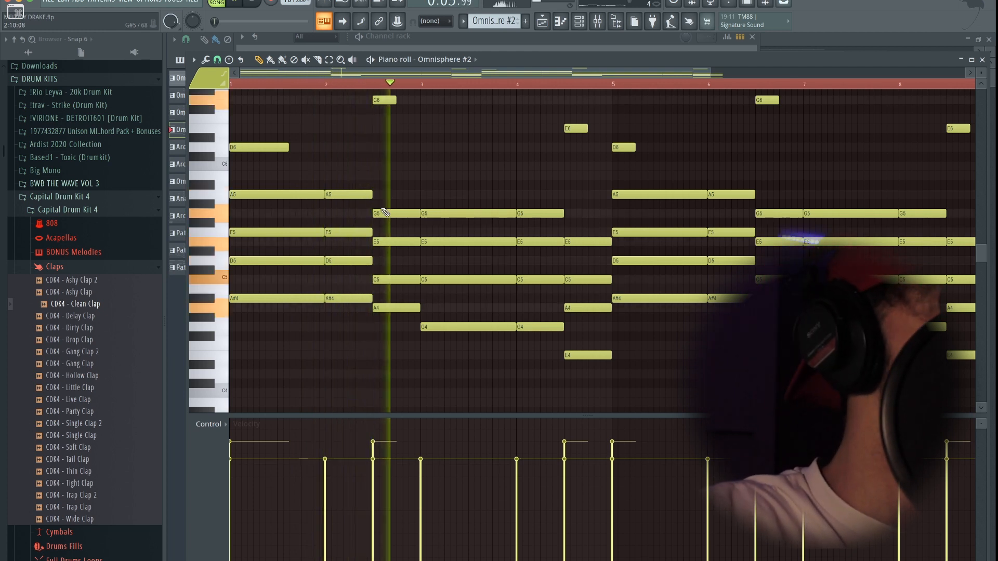
pyautogui.scroll(1, 384, 212)
pyautogui.scroll(-2, 384, 213)
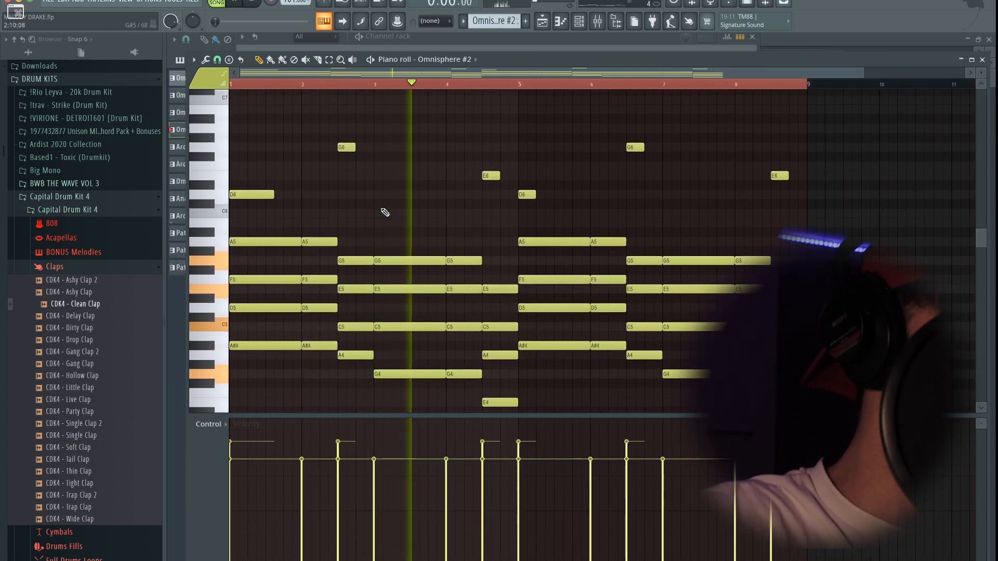
pyautogui.scroll(-1, 385, 212)
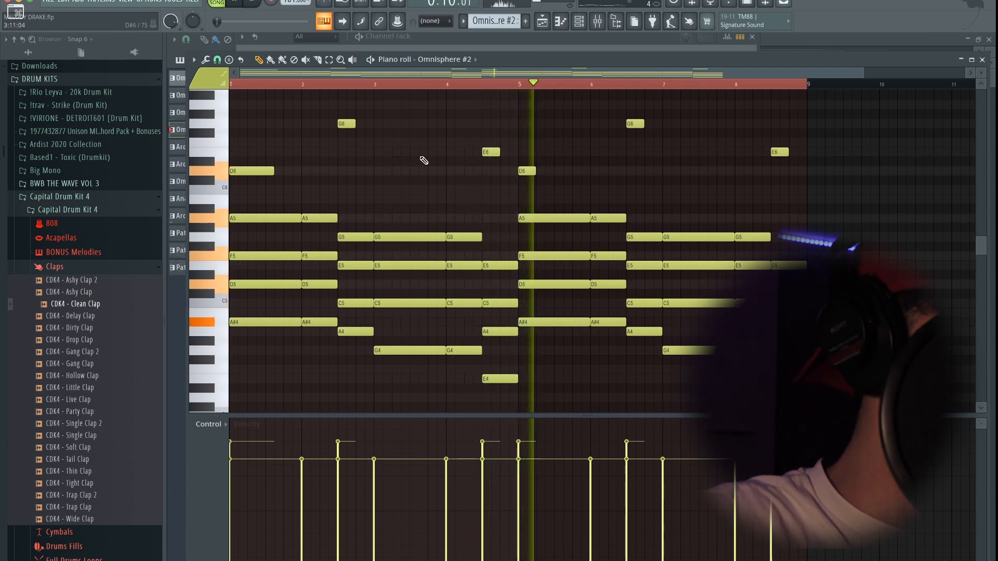
# Examine RC-20 Retro Color, ValhallaVintageVerb, FabFilter Pro-Q 3 and S1 Imager Stereo on the Omnisphere #2 mixer insert.
pyautogui.press('F9')
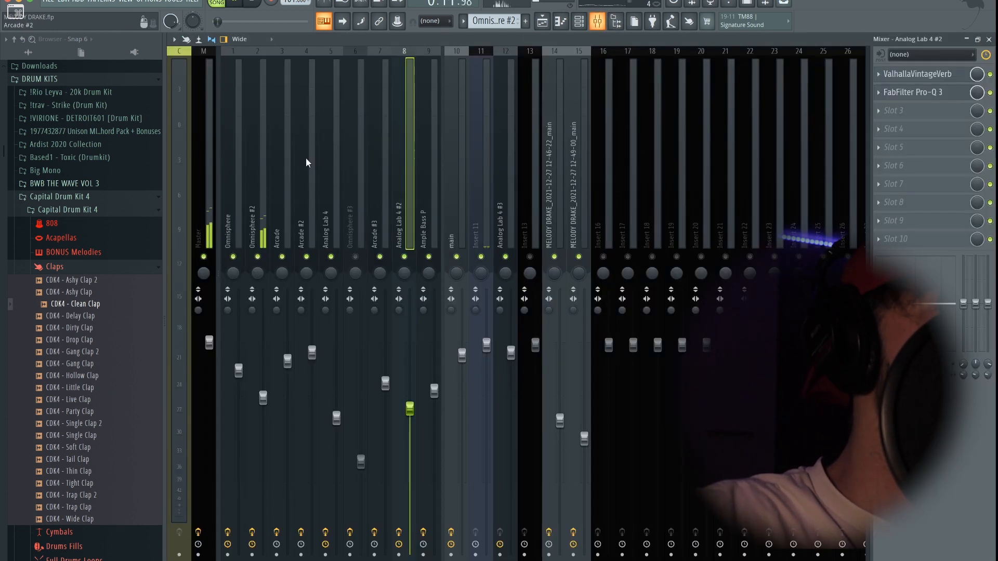
pyautogui.click(583, 19)
pyautogui.press('space')
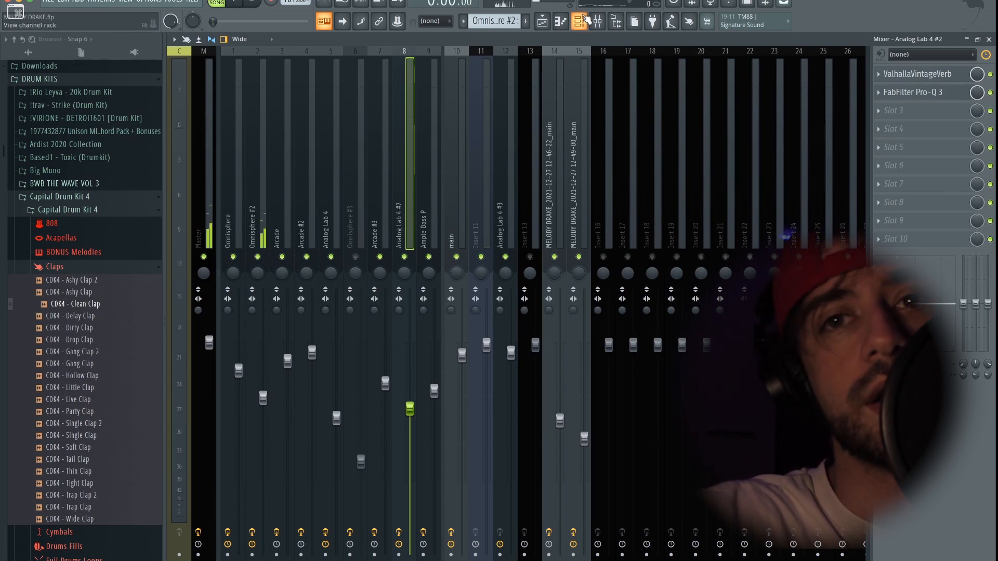
pyautogui.click(259, 202)
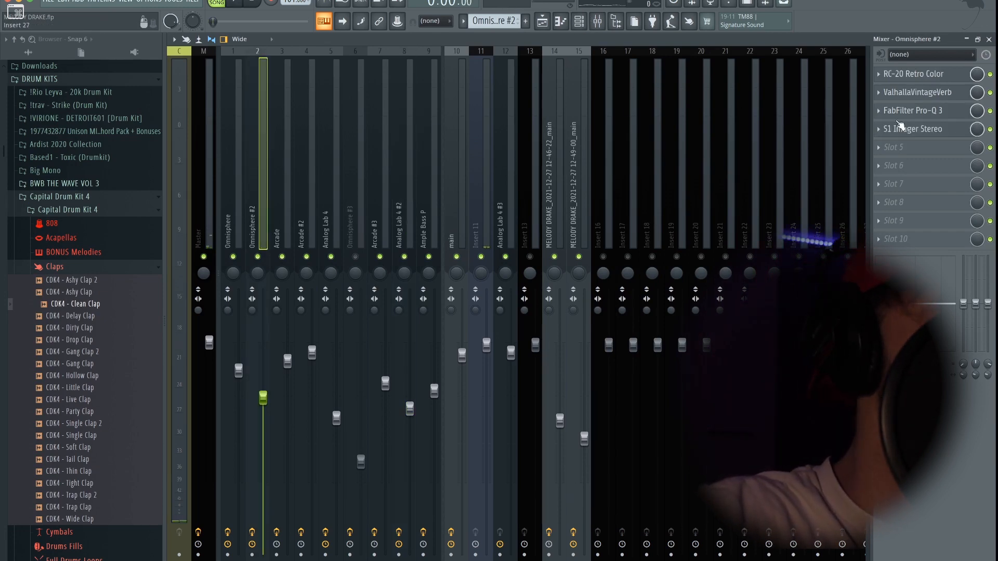
pyautogui.click(931, 74)
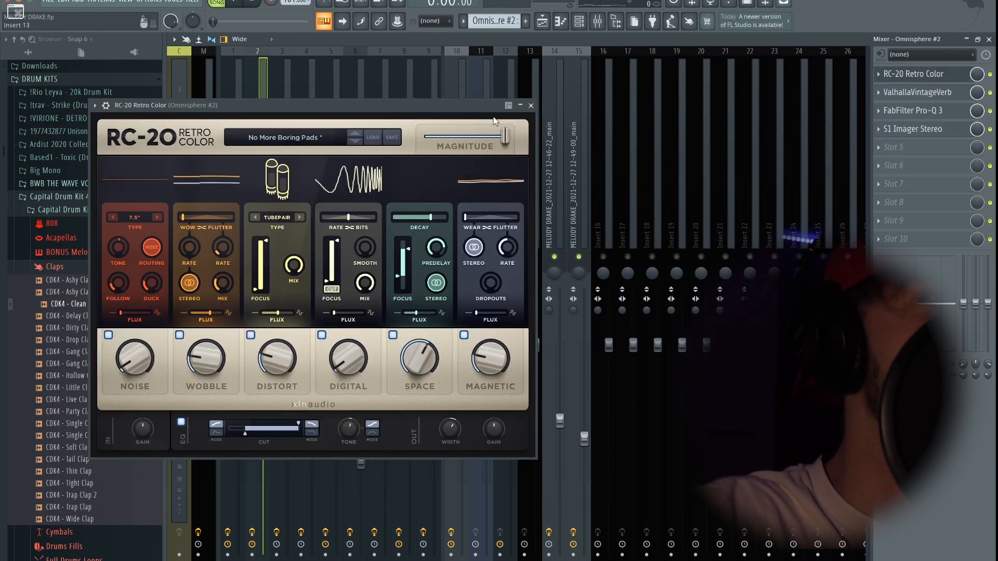
pyautogui.click(531, 106)
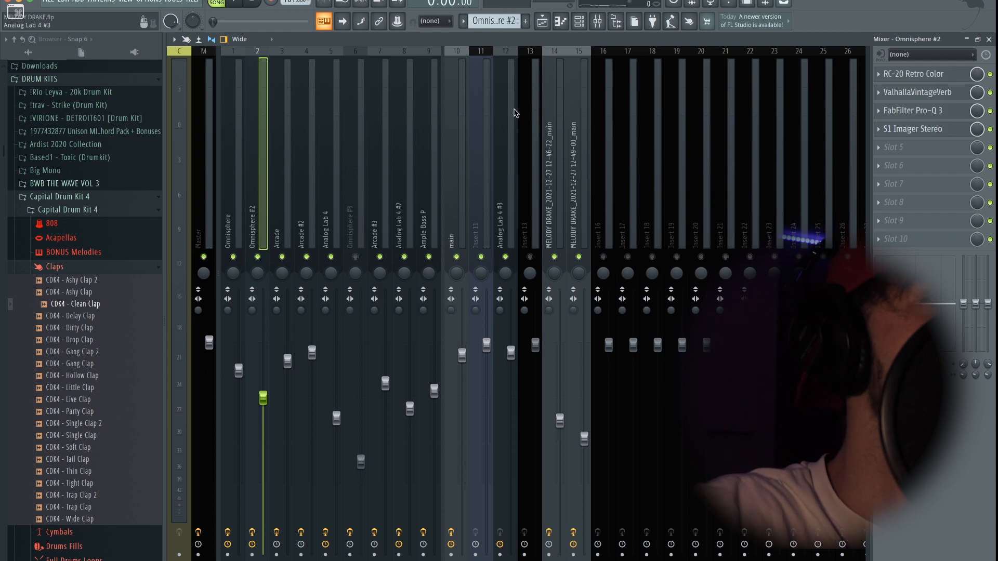
pyautogui.click(917, 92)
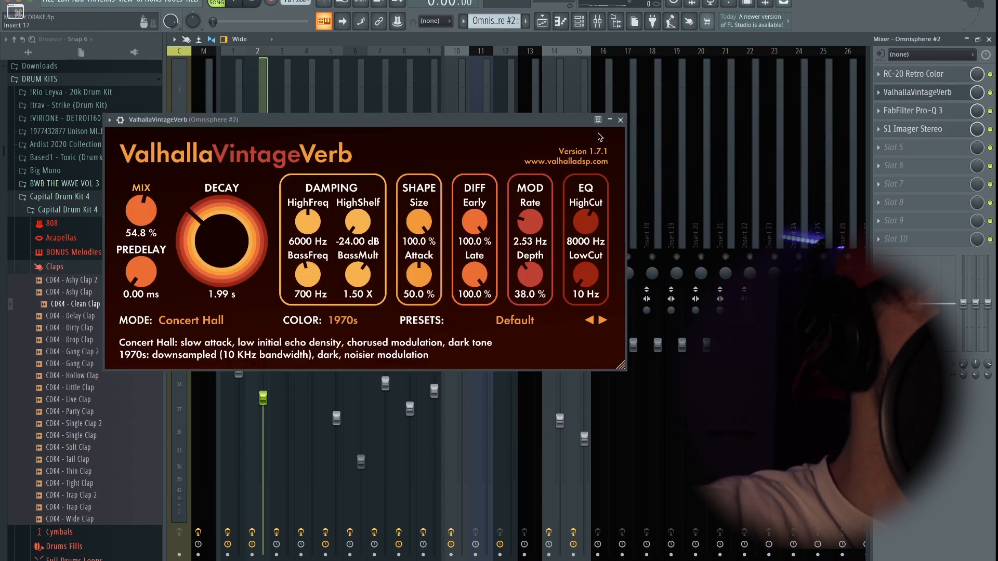
pyautogui.click(621, 120)
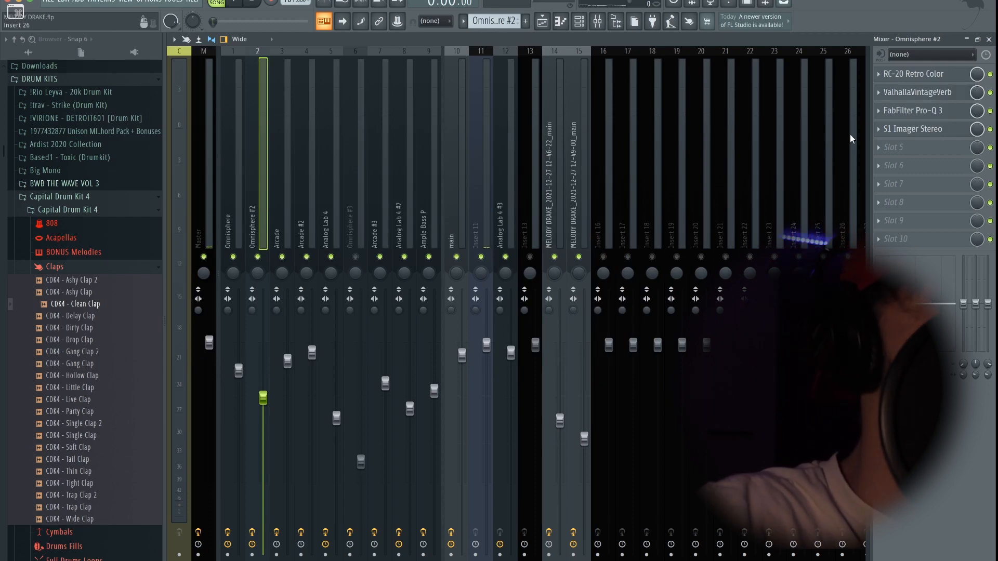
pyautogui.click(914, 110)
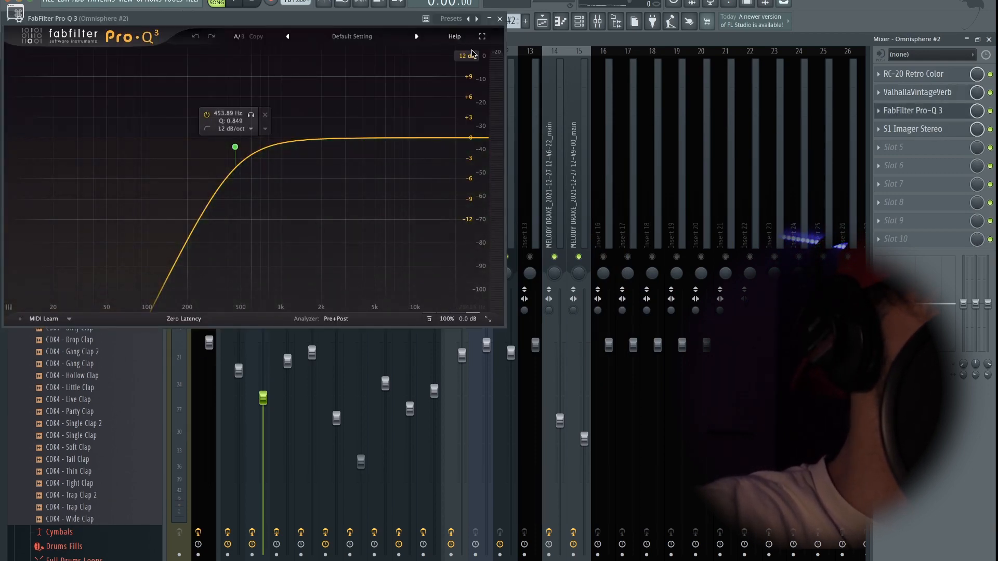
pyautogui.click(501, 19)
pyautogui.click(948, 130)
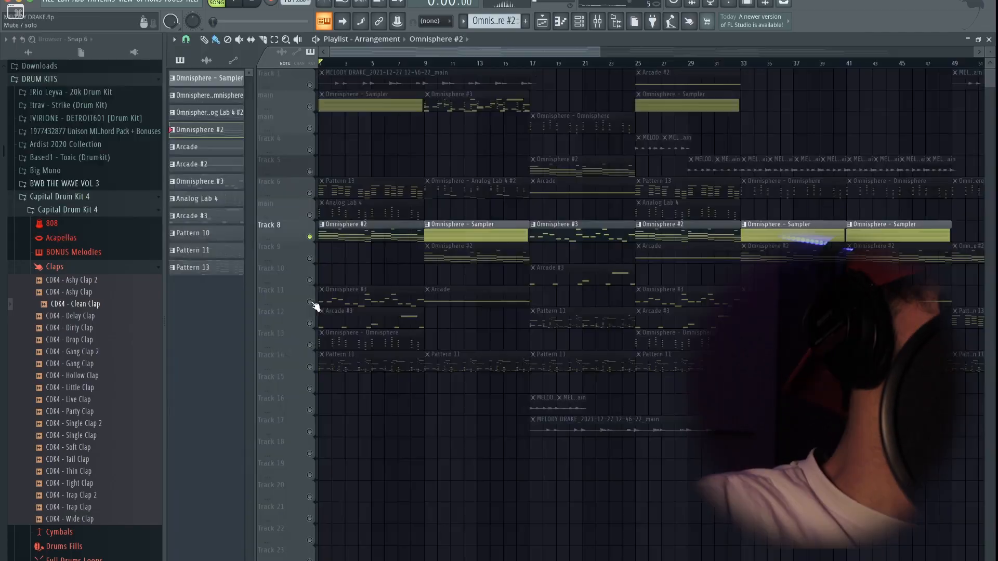
# Solo Track 11, play its Omnisphere #3 pattern, and review the notes and mixer insert.
pyautogui.rightClick(311, 302)
pyautogui.doubleClick(362, 298)
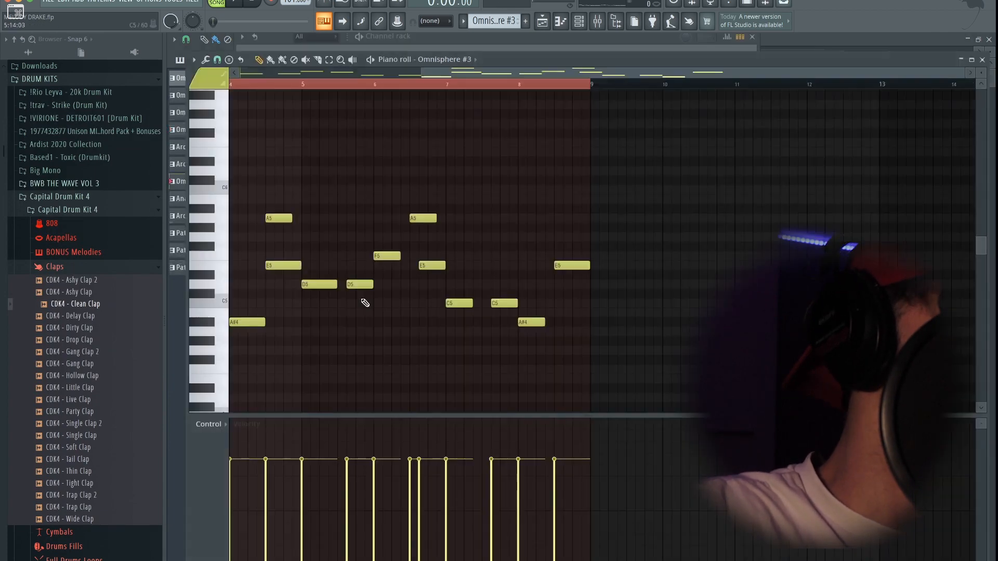
pyautogui.press('Escape')
pyautogui.click(580, 21)
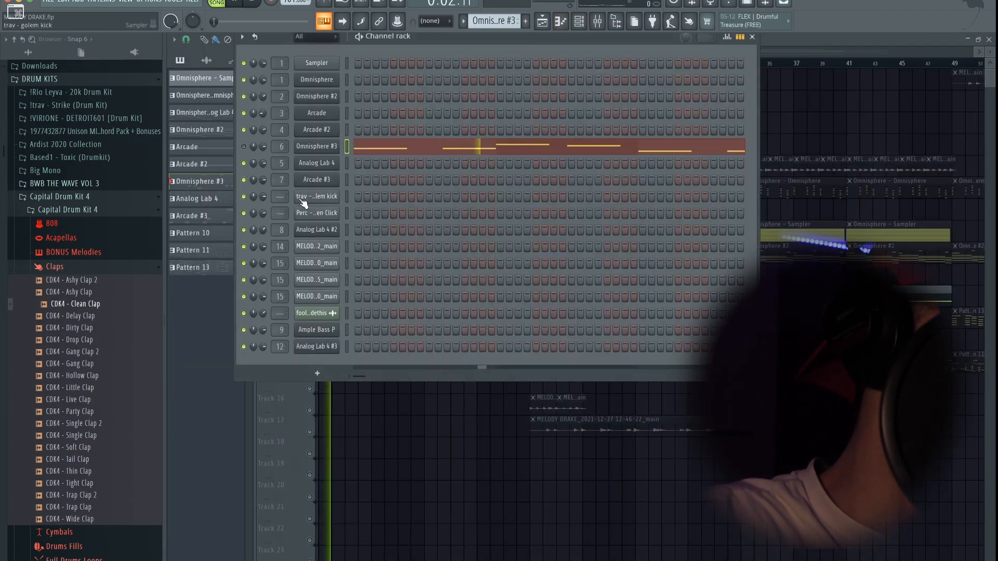
pyautogui.press('Escape')
pyautogui.press('space')
pyautogui.click(609, 19)
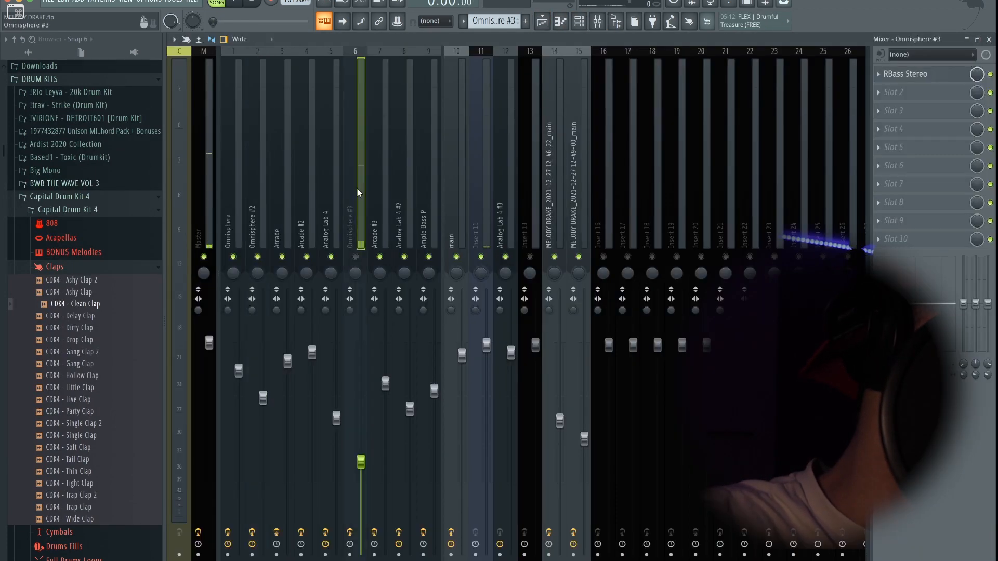
# Replace the Omnisphere #3 clip at the start of Track 11 with an Arcade clip.
pyautogui.click(543, 21)
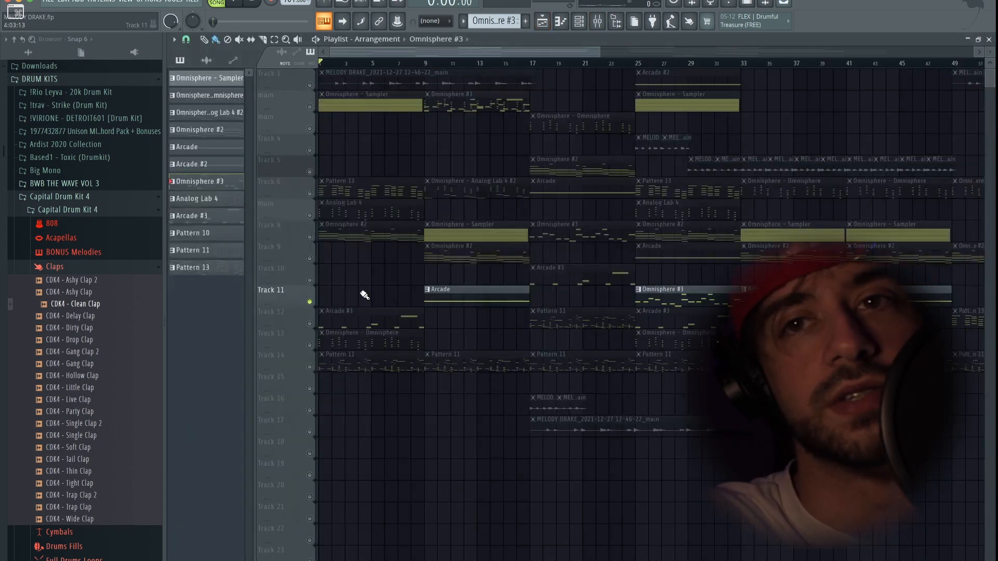
pyautogui.rightClick(336, 296)
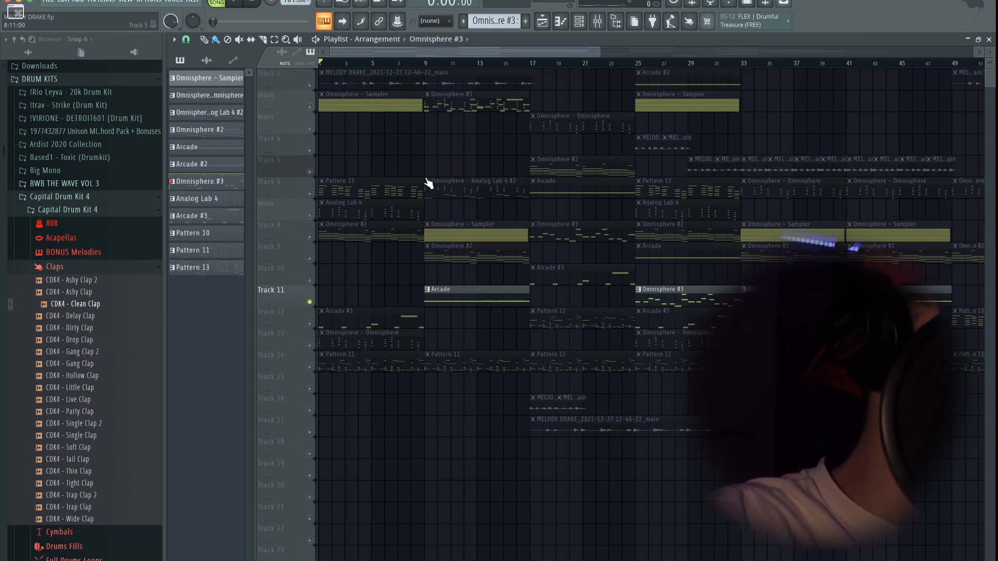
pyautogui.scroll(-5, 490, 242)
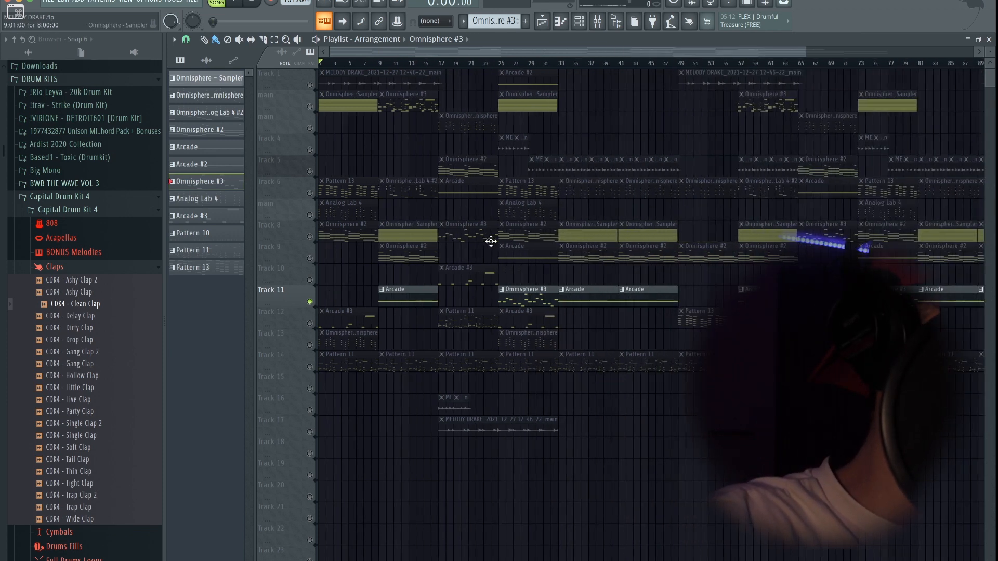
pyautogui.click(401, 296)
pyautogui.click(343, 295)
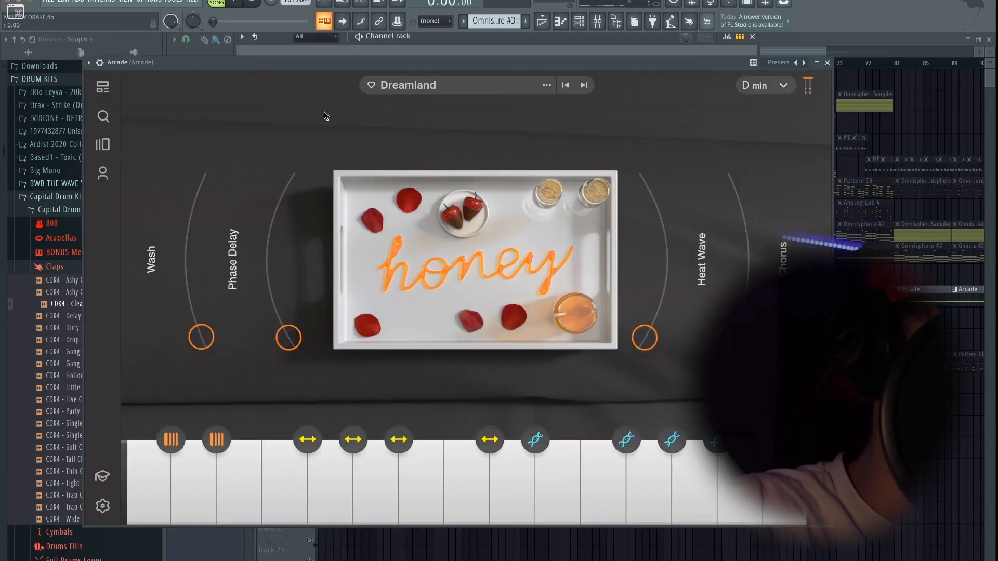
# Listen to the Arcade layer with its Dreamland instrument window open.
pyautogui.press('space')
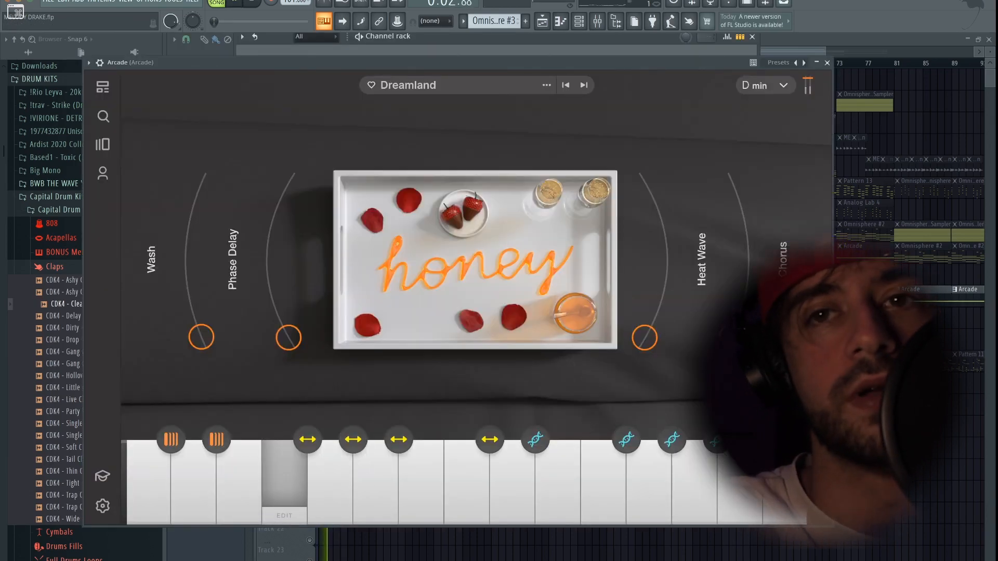
pyautogui.press('space')
pyautogui.click(541, 25)
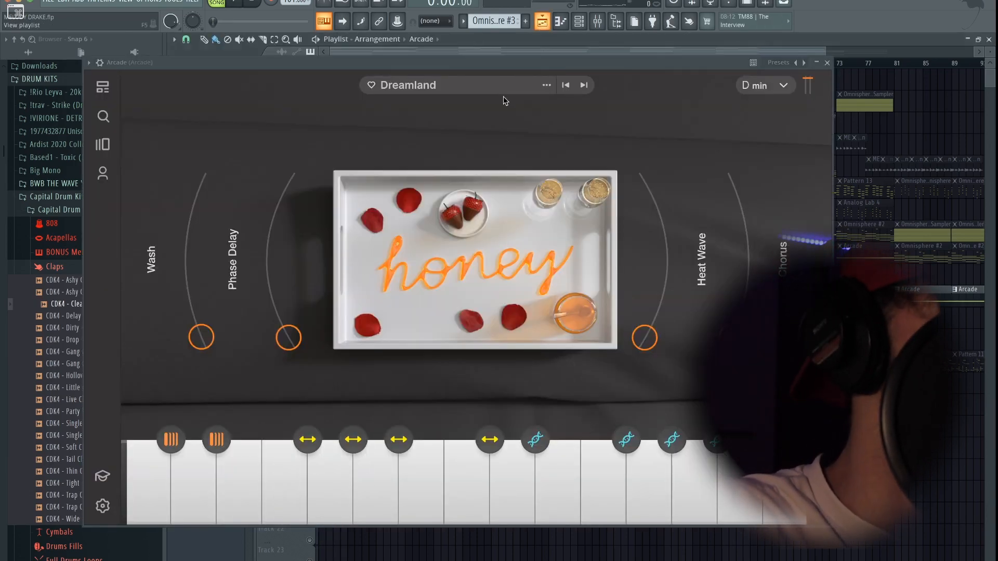
# Review the ValhallaVintageVerb on the Arcade mixer insert and lower the insert's high-shelf EQ level.
pyautogui.click(923, 75)
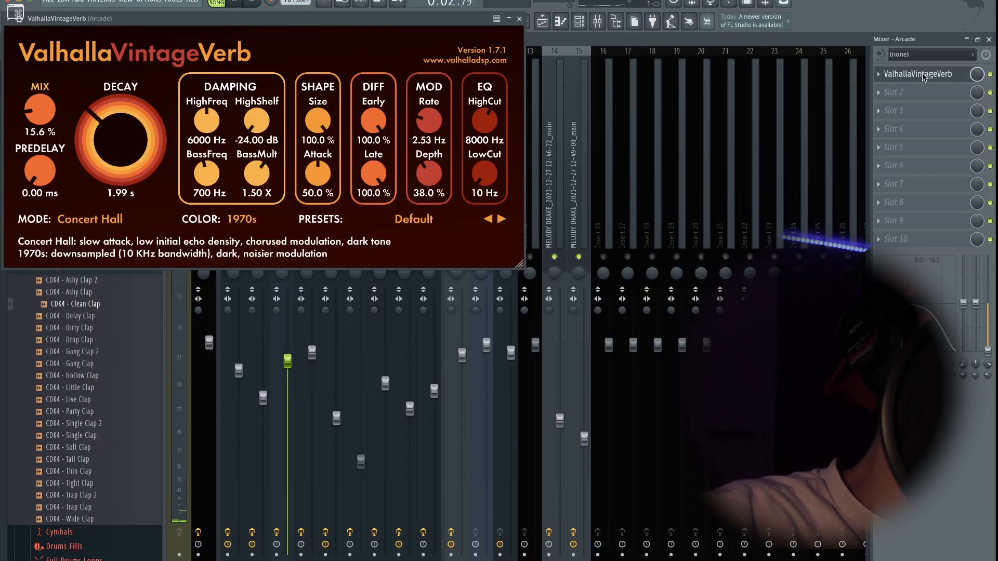
pyautogui.click(519, 20)
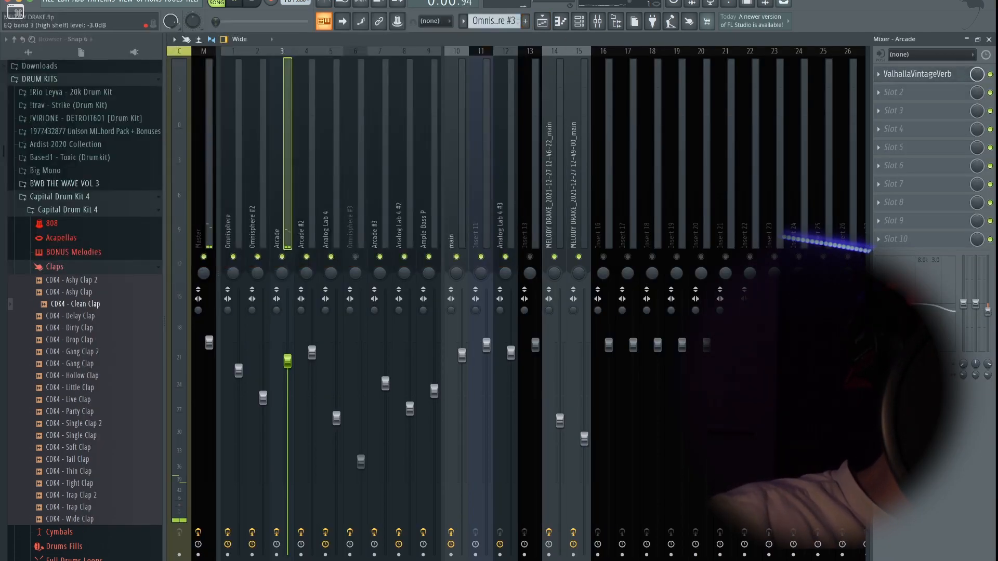
pyautogui.moveTo(988, 347); pyautogui.dragTo(990, 352)
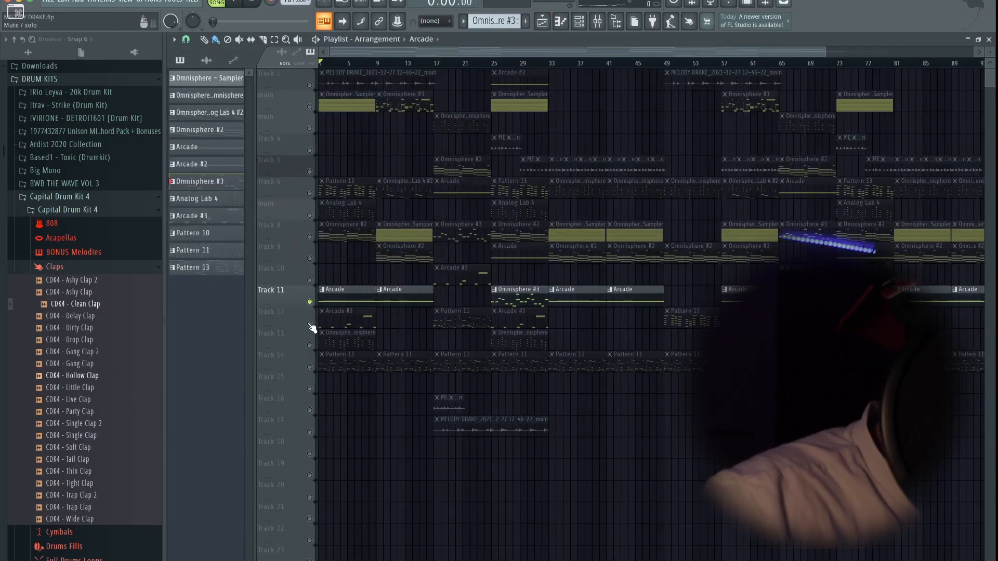
# Solo Track 12 and listen to its Arcade #3 layer with the Soothe instrument window open.
pyautogui.keyDown('ctrl'); pyautogui.click(310, 324); pyautogui.keyUp('ctrl')
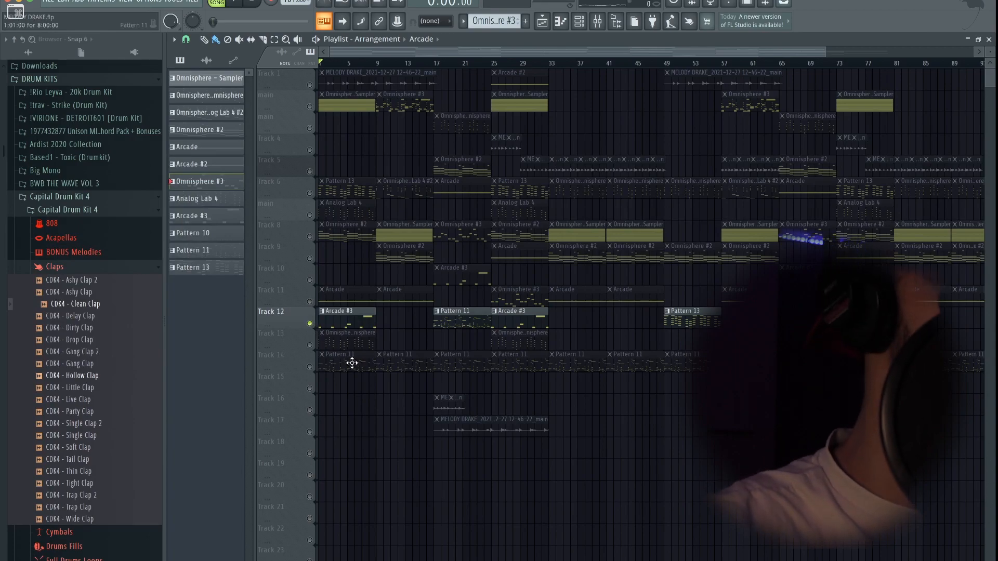
pyautogui.click(581, 21)
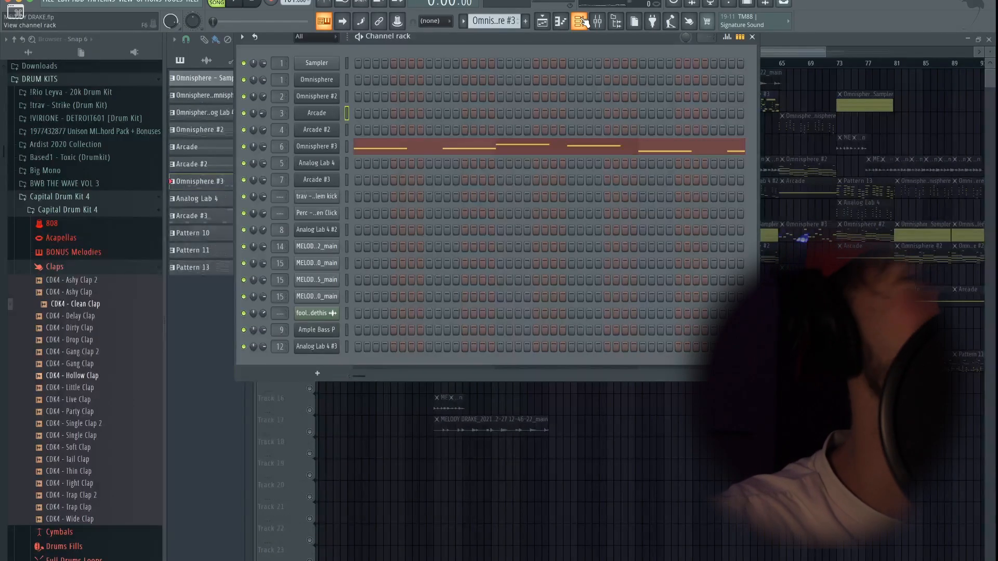
pyautogui.click(336, 179)
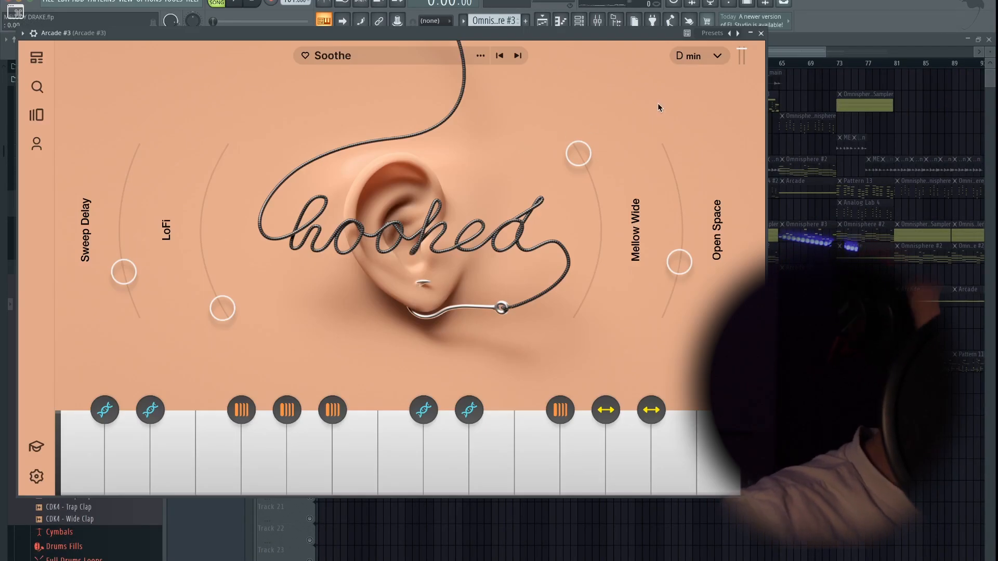
pyautogui.press('space')
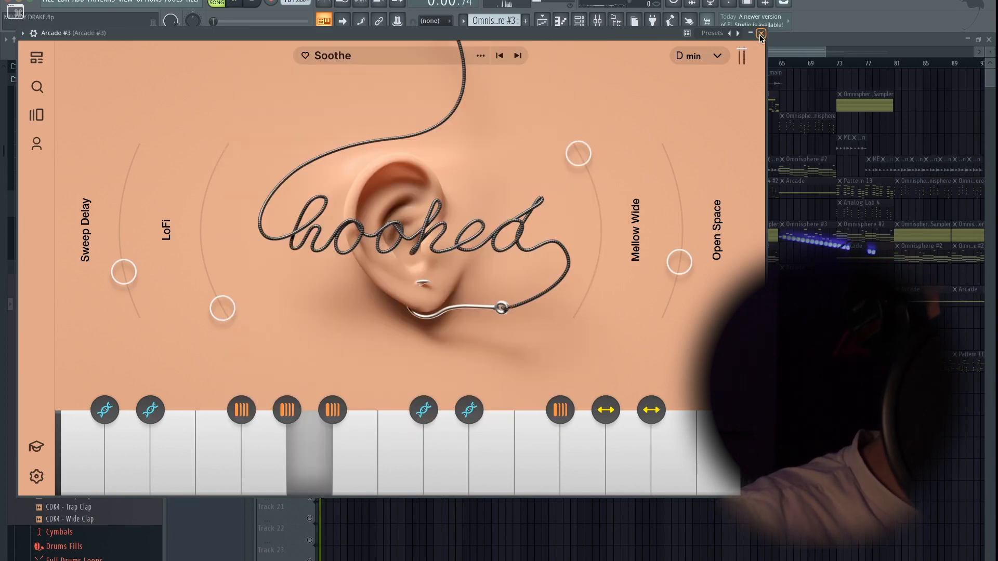
pyautogui.click(760, 33)
# Examine the RVerb Mono-Stereo settings on the Arcade #3 mixer insert.
pyautogui.click(598, 22)
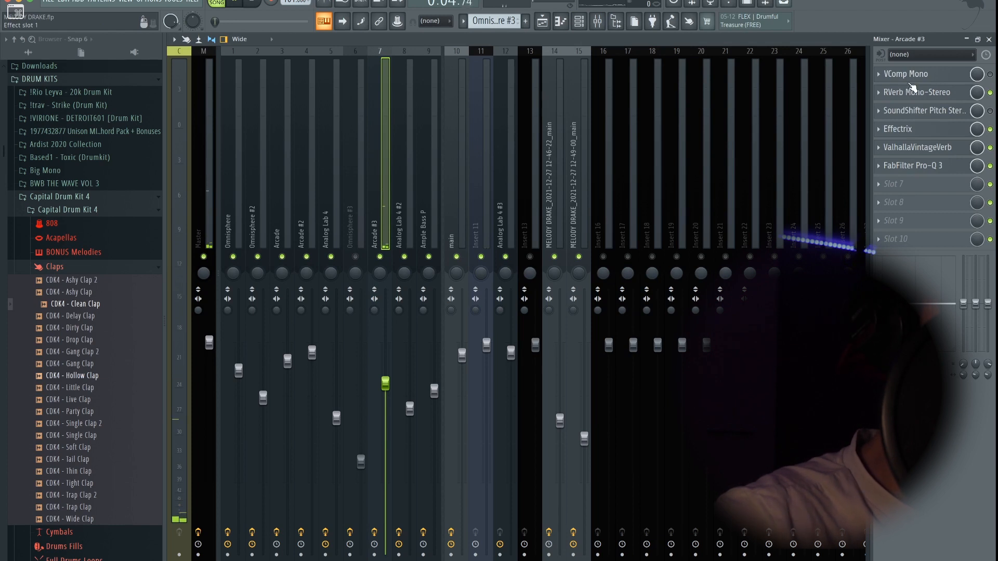
pyautogui.click(925, 93)
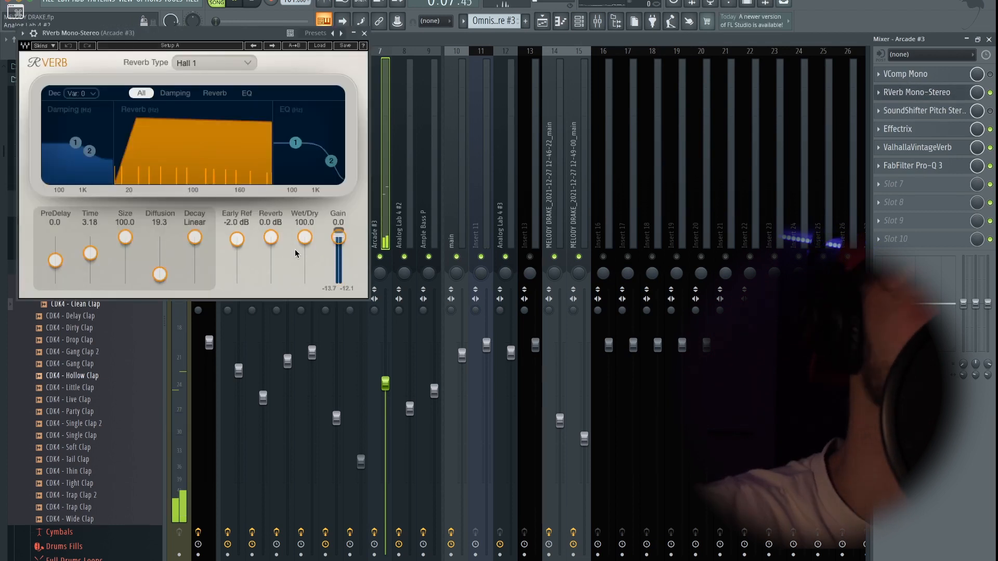
pyautogui.click(365, 34)
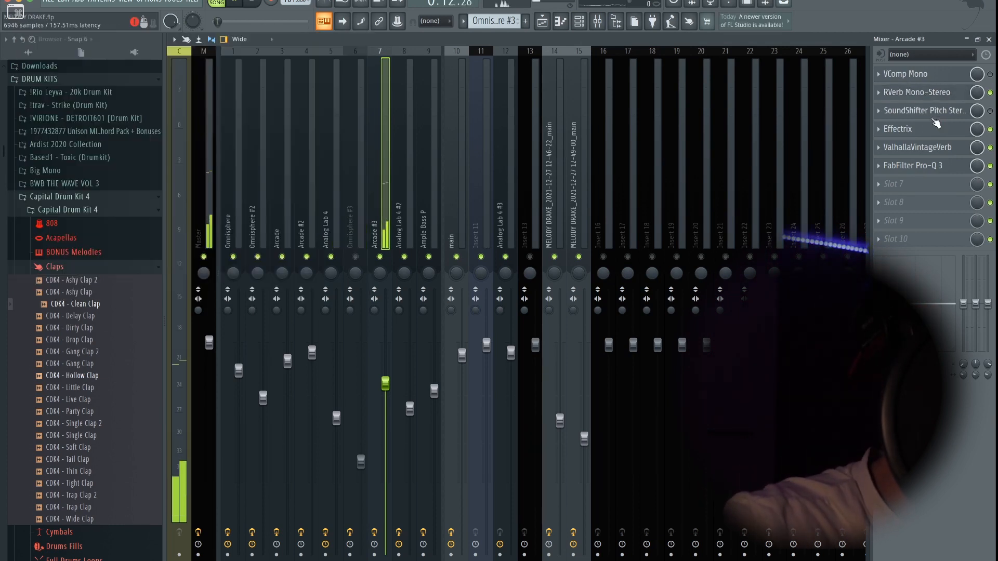
# Review Effectrix with its Filter and Reverb tracks, ValhallaVintageVerb and FabFilter Pro-Q 3 on the Arcade #3 insert.
pyautogui.click(940, 134)
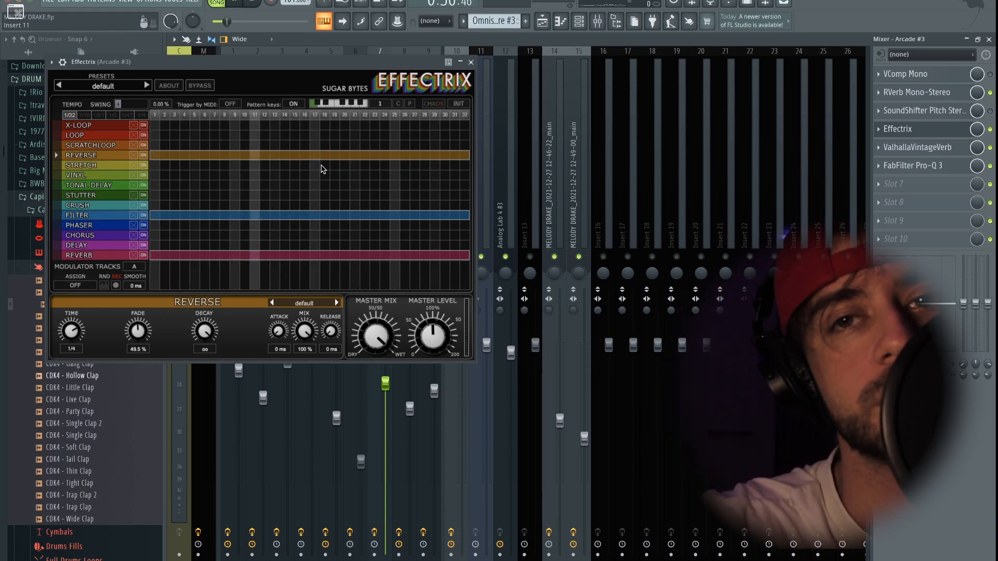
pyautogui.click(105, 218)
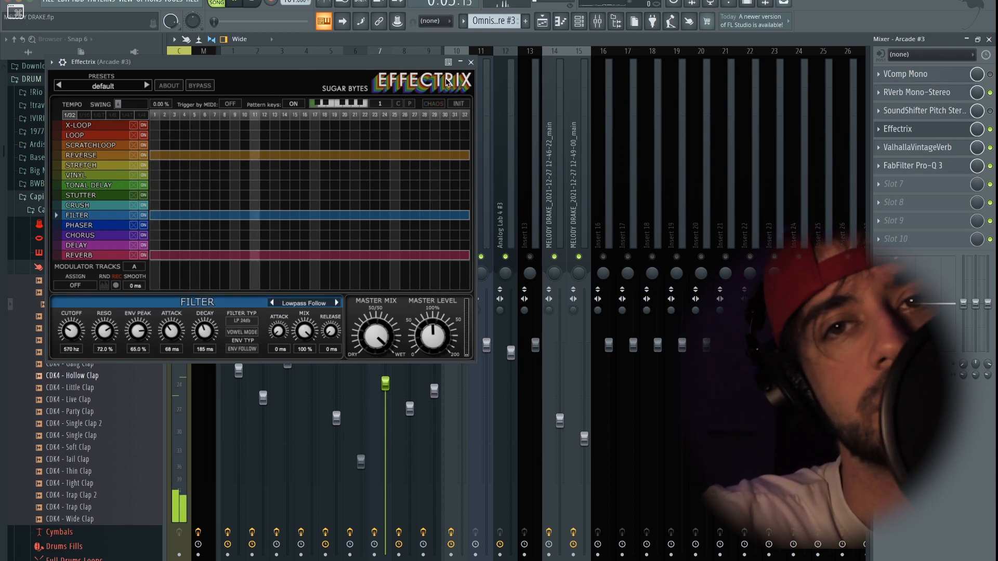
pyautogui.click(129, 268)
pyautogui.click(105, 256)
pyautogui.click(471, 62)
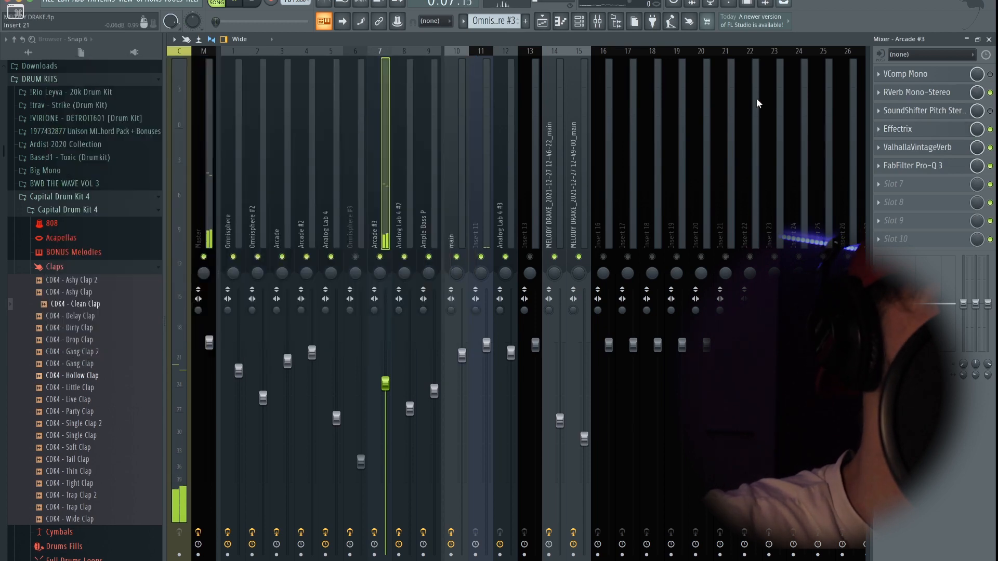
pyautogui.click(918, 147)
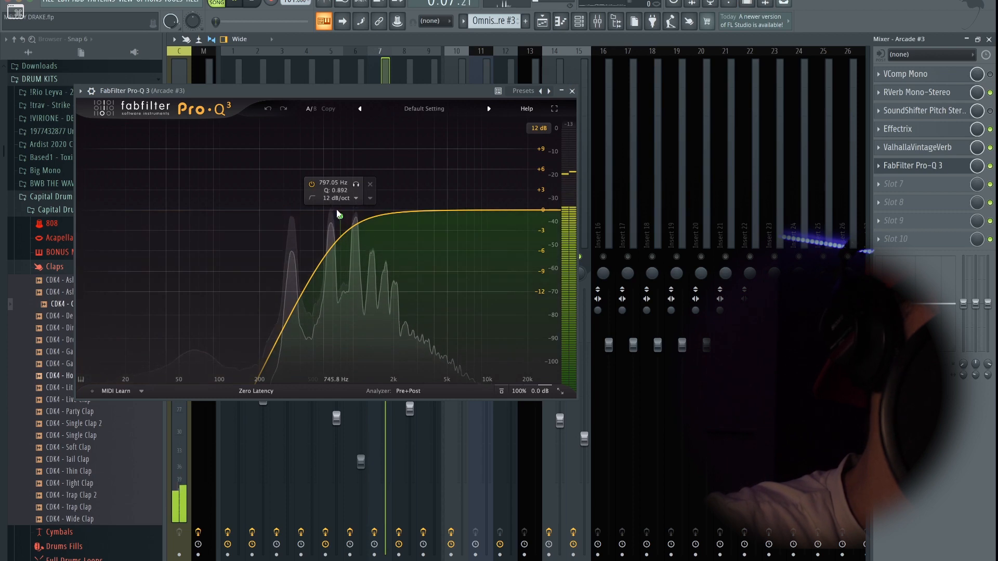
pyautogui.click(572, 91)
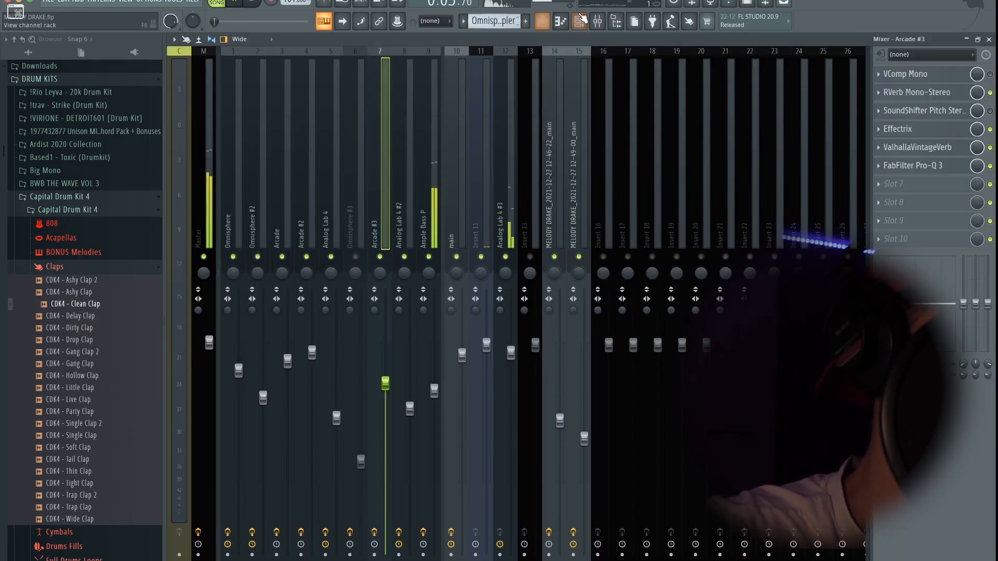
# Solo Track 14 and review Pattern 11's Ample Bass P layer, including its mixer insert and notes.
pyautogui.click(549, 24)
pyautogui.doubleClick(349, 361)
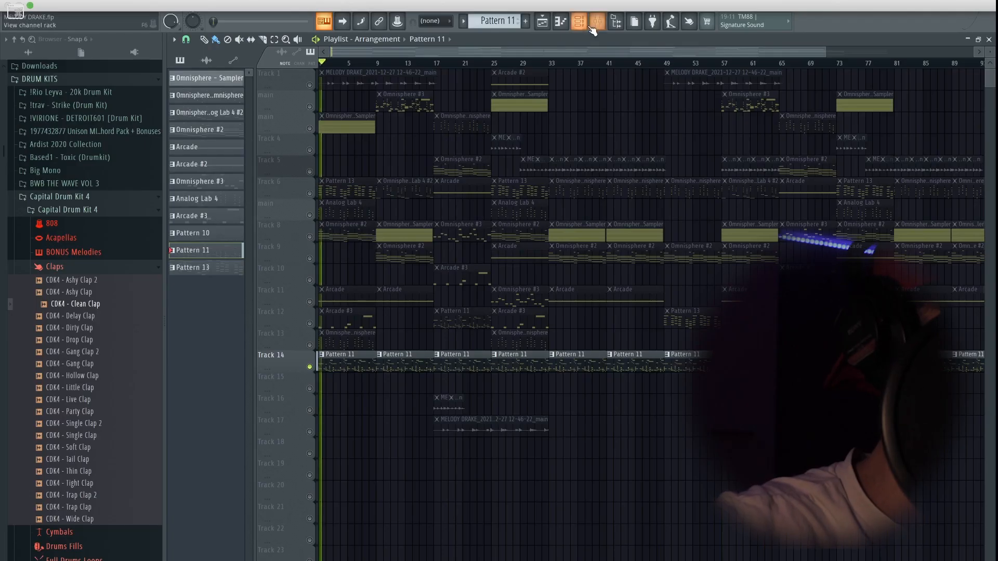
pyautogui.click(597, 21)
pyautogui.click(578, 20)
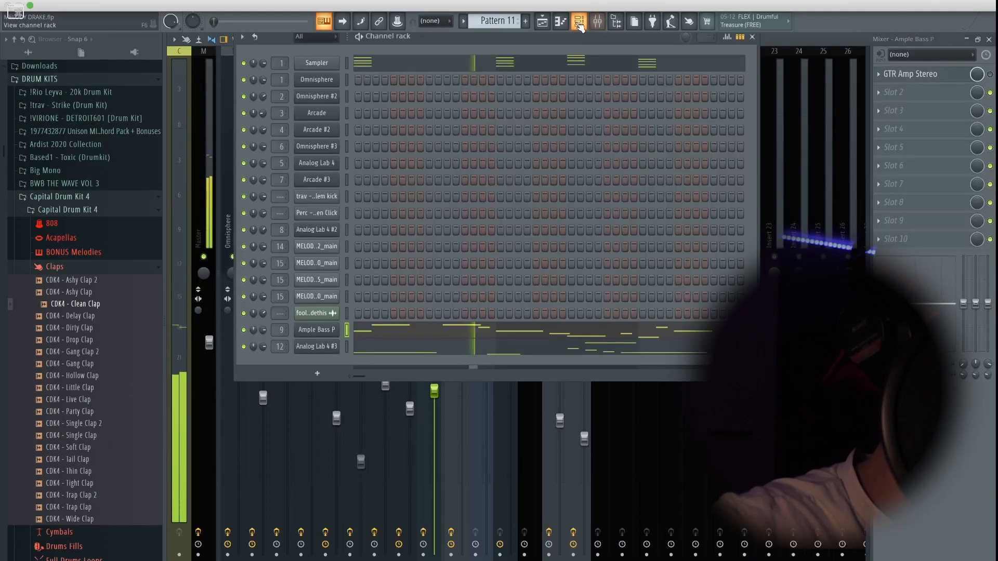
pyautogui.click(408, 352)
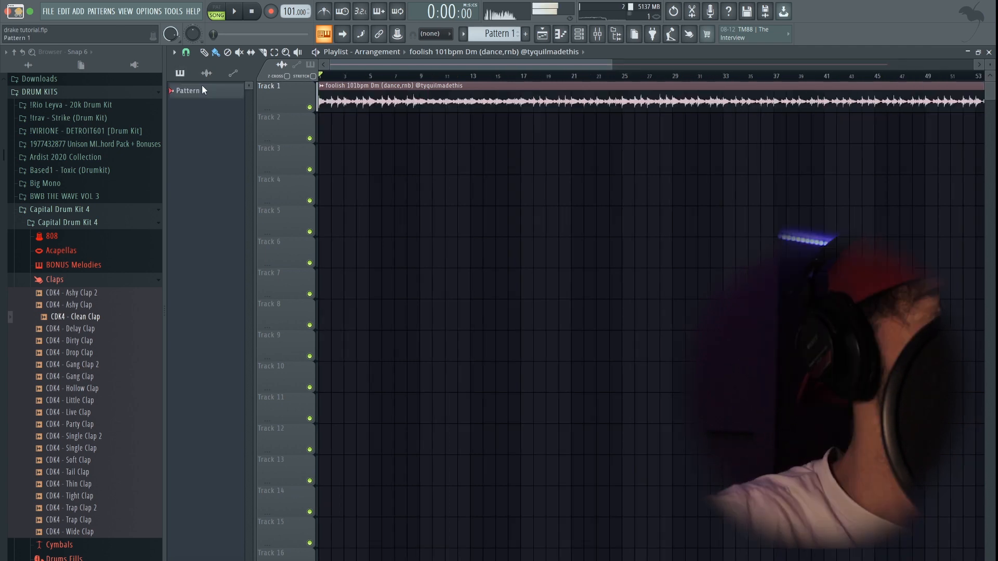
# Place two Pattern 1 clips back to back from the start of Track 3 and open Capital Drum Kit 4's Kick folder.
pyautogui.moveTo(201, 89); pyautogui.dragTo(519, 158)
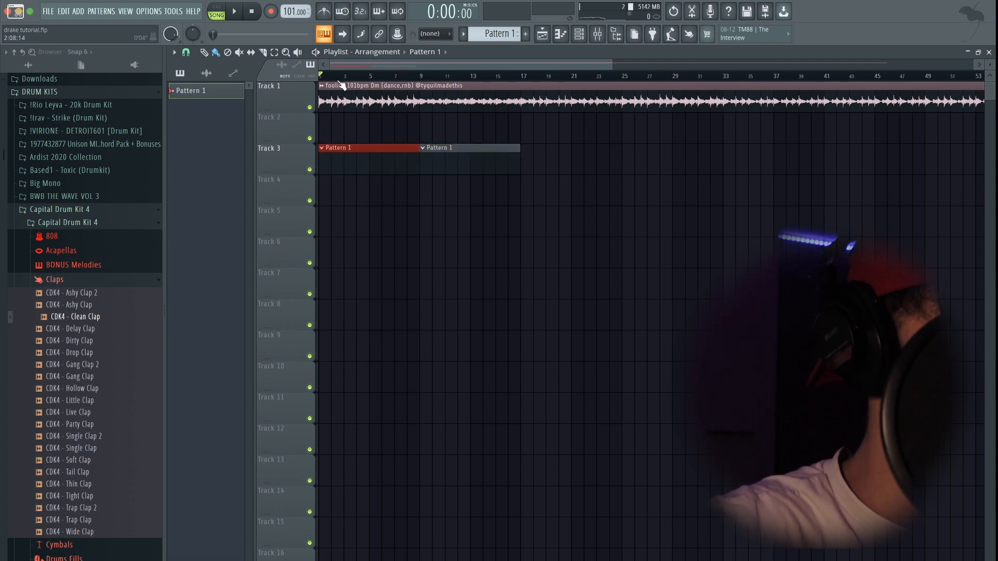
pyautogui.click(55, 281)
pyautogui.click(53, 353)
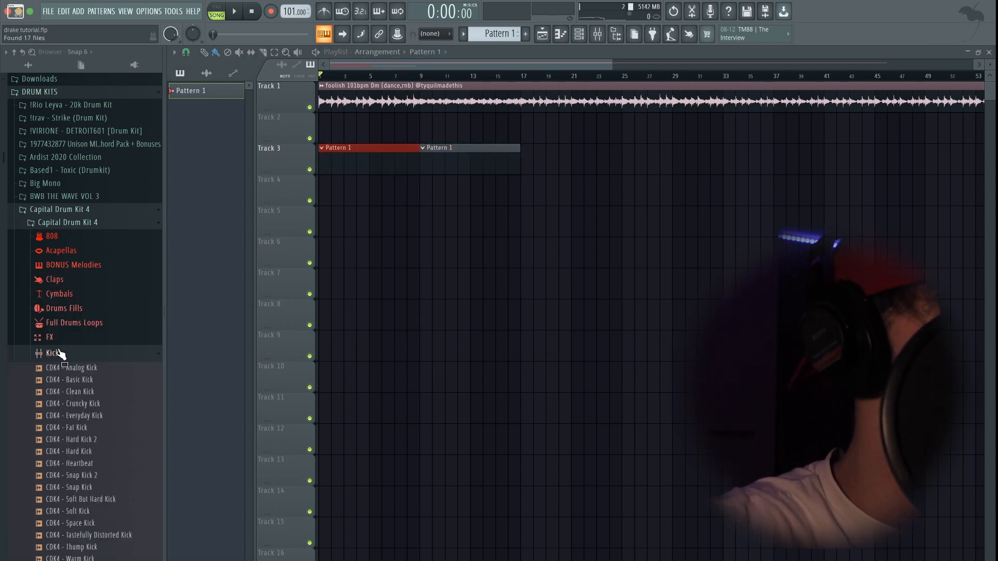
# Add CDK4 - Everyday Kick as a channel and fill every fourth step of the first bar.
pyautogui.click(579, 36)
pyautogui.moveTo(316, 77); pyautogui.dragTo(318, 86)
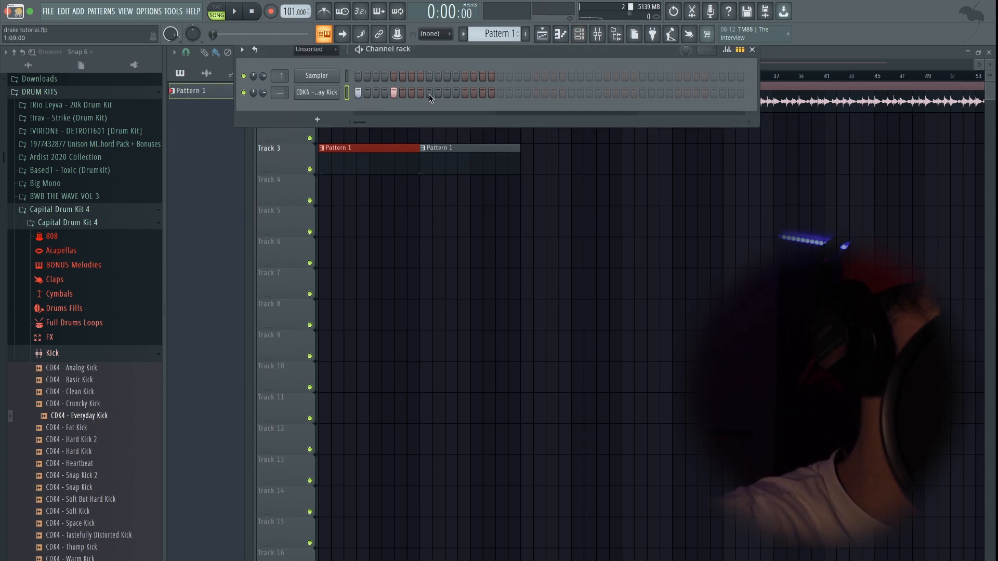
pyautogui.rightClick(329, 96)
pyautogui.click(485, 139)
# Repeat the one-bar Everyday Kick pattern seven times so it fills eight bars.
pyautogui.rightClick(326, 99)
pyautogui.click(370, 91)
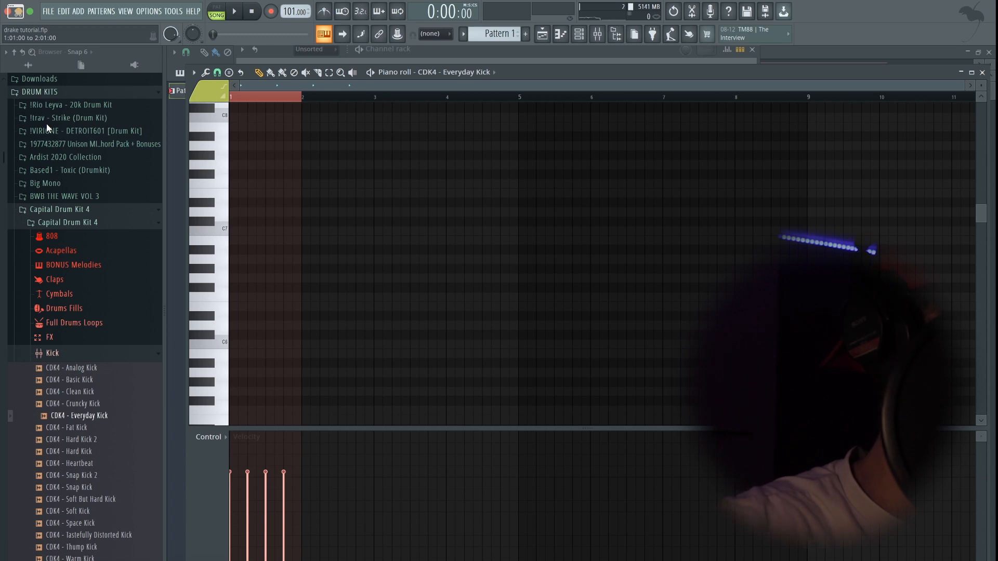
pyautogui.hotkey('ctrl', 'b')
pyautogui.hotkey('ctrl', 'b')
pyautogui.hotkey('ctrl', 'b')
pyautogui.hotkey('ctrl', 'b')
pyautogui.hotkey('ctrl', 'b')
pyautogui.hotkey('ctrl', 'b')
pyautogui.hotkey('ctrl', 'b')
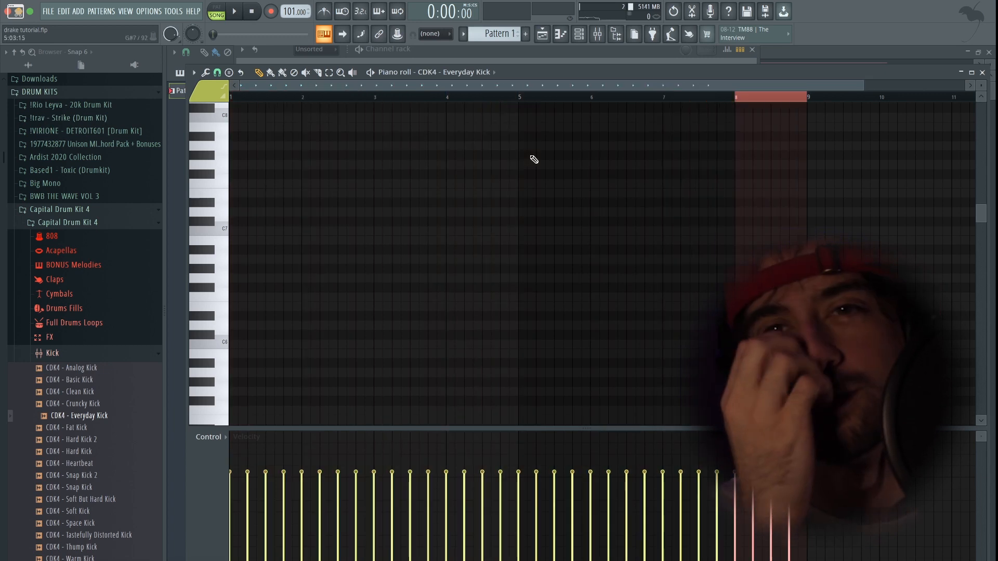
# Play the arrangement while looking for percussion in Capital Drum Kit 4's Perc folder and the Ardist 2020 Collection.
pyautogui.press('space')
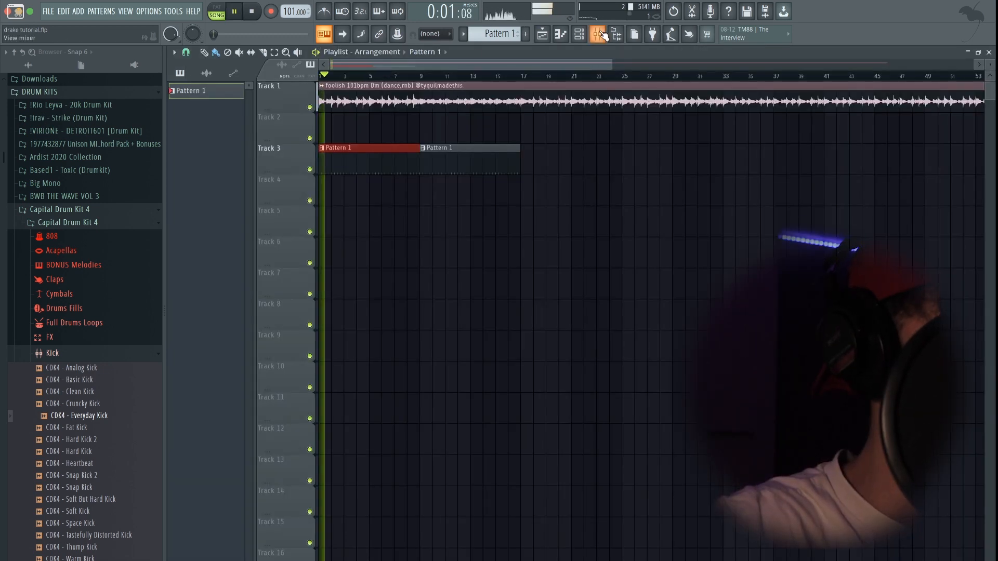
pyautogui.click(60, 355)
pyautogui.click(63, 370)
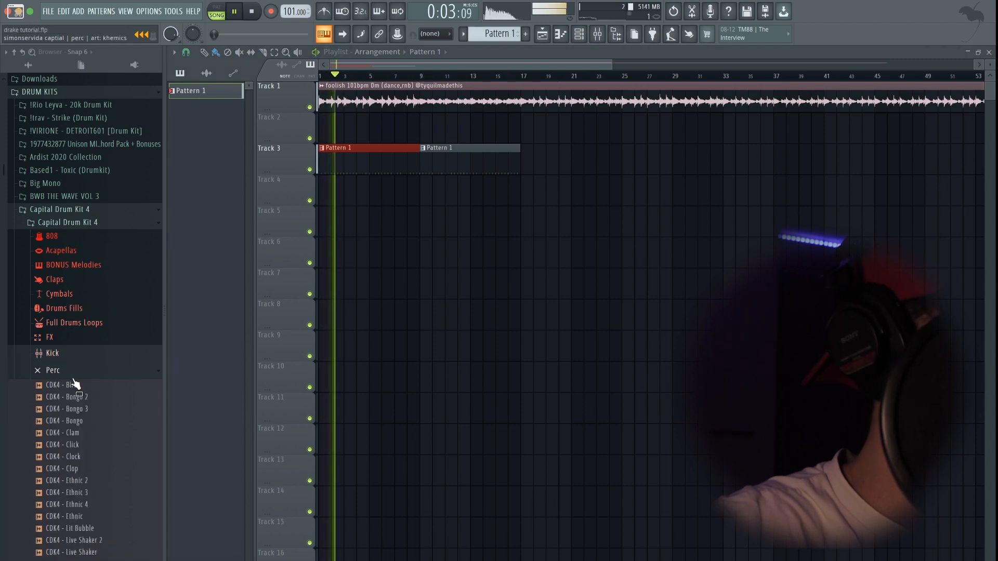
pyautogui.click(58, 374)
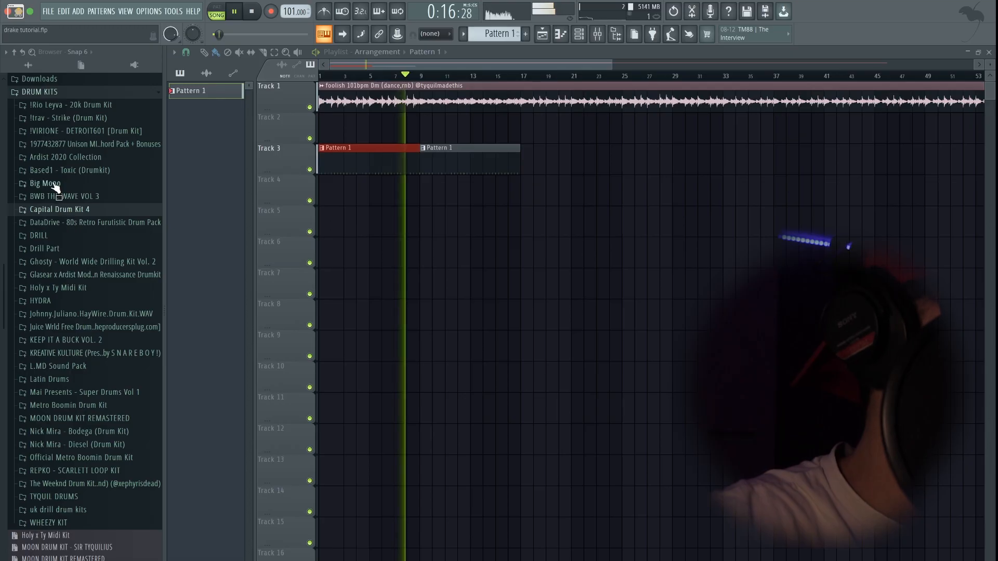
pyautogui.click(60, 157)
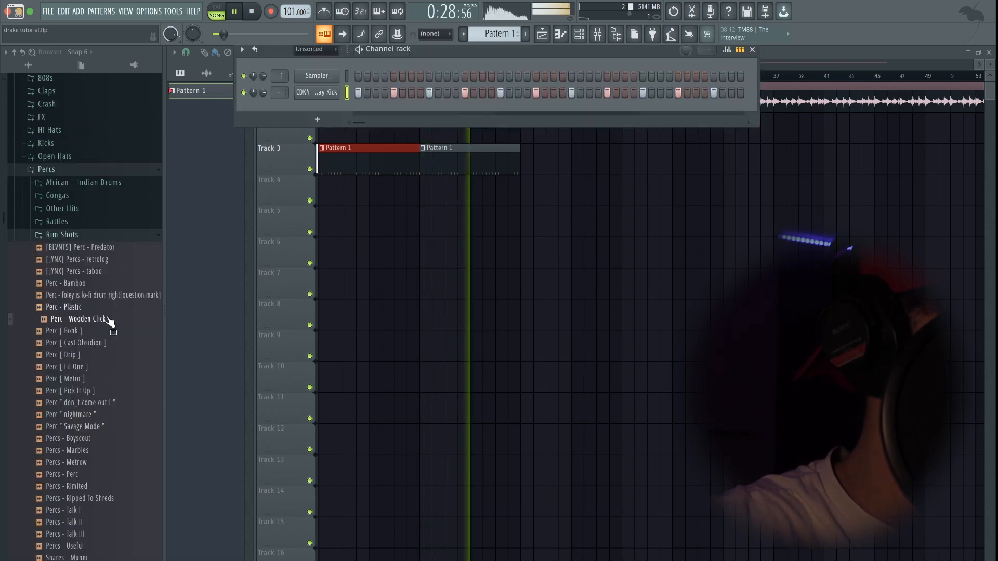
# Add Perc - Wooden Click as a channel and place hits on steps 4, 7, 12 and 15 of the first bar.
pyautogui.moveTo(109, 318); pyautogui.dragTo(307, 100)
pyautogui.click(385, 109)
pyautogui.click(412, 110)
pyautogui.click(447, 109)
pyautogui.press('space')
pyautogui.rightClick(450, 110)
pyautogui.press('space')
pyautogui.click(455, 109)
pyautogui.click(482, 110)
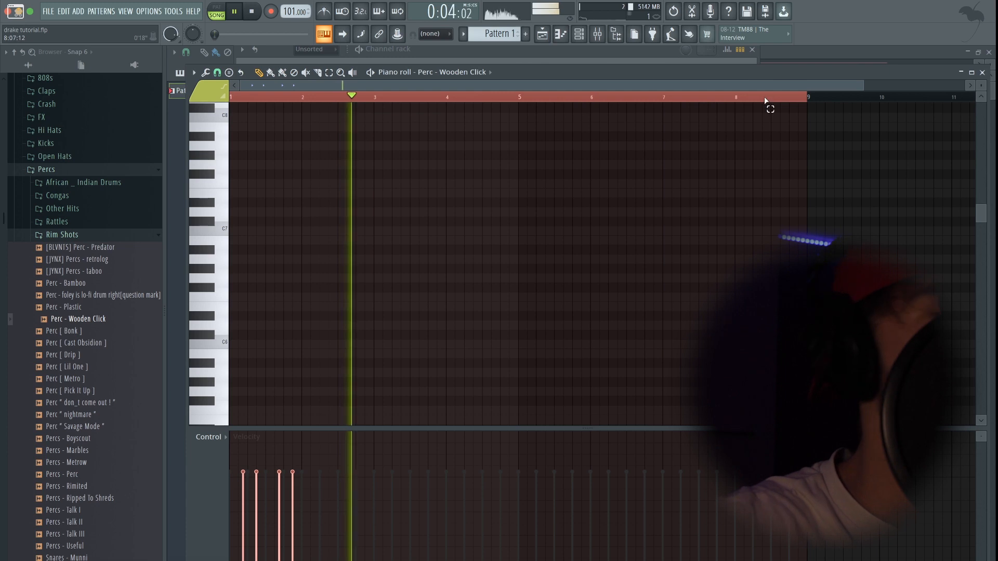
# Repeat the one-bar Wooden Click pattern seven times so it fills eight bars.
pyautogui.moveTo(766, 98); pyautogui.dragTo(305, 127)
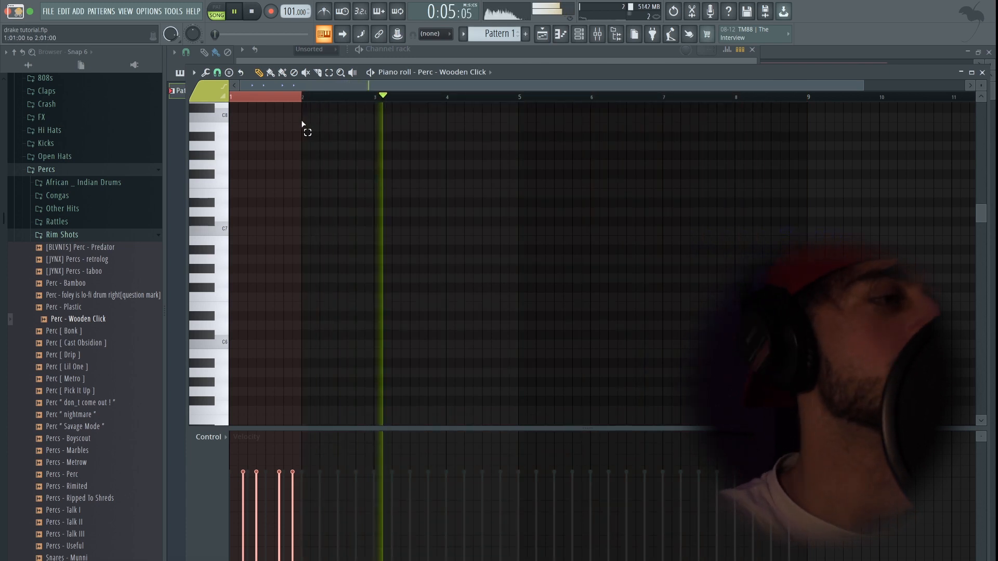
pyautogui.hotkey('ctrl', 'b')
pyautogui.hotkey('ctrl', 'b')
pyautogui.hotkey('ctrl', 'b')
pyautogui.hotkey('ctrl', 'b')
pyautogui.hotkey('ctrl', 'b')
pyautogui.hotkey('ctrl', 'b')
pyautogui.hotkey('ctrl', 'b')
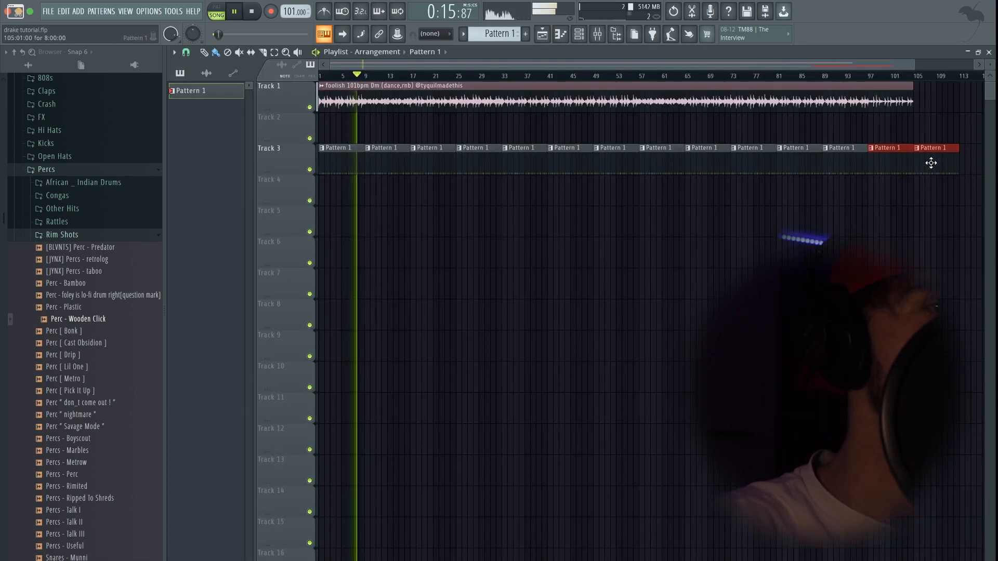
# Delete the Pattern 1 clips on Track 3 that cover the first eight bars and run past the melody's end.
pyautogui.rightClick(930, 164)
pyautogui.scroll(-1, 546, 190)
pyautogui.rightClick(352, 134)
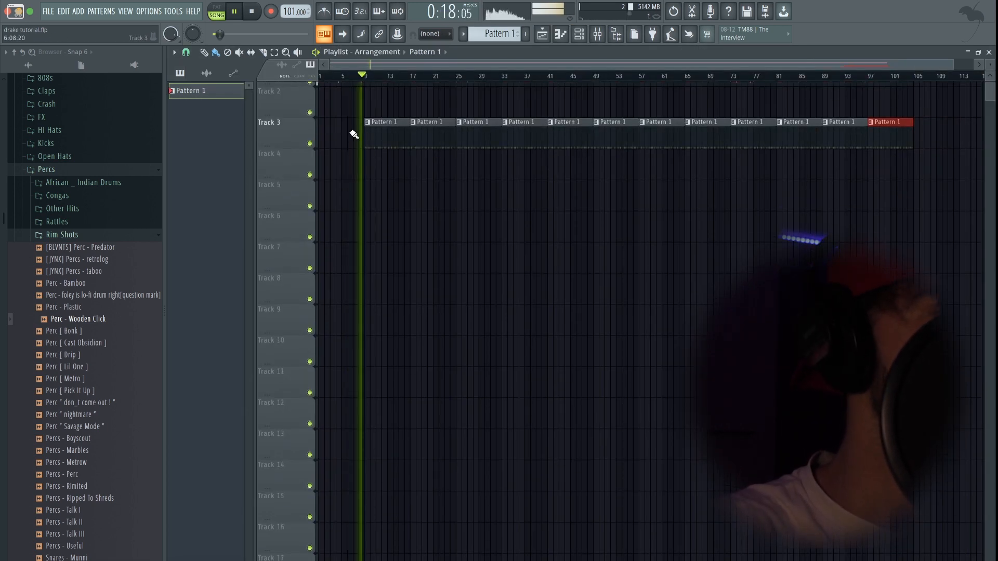
pyautogui.scroll(3, 354, 135)
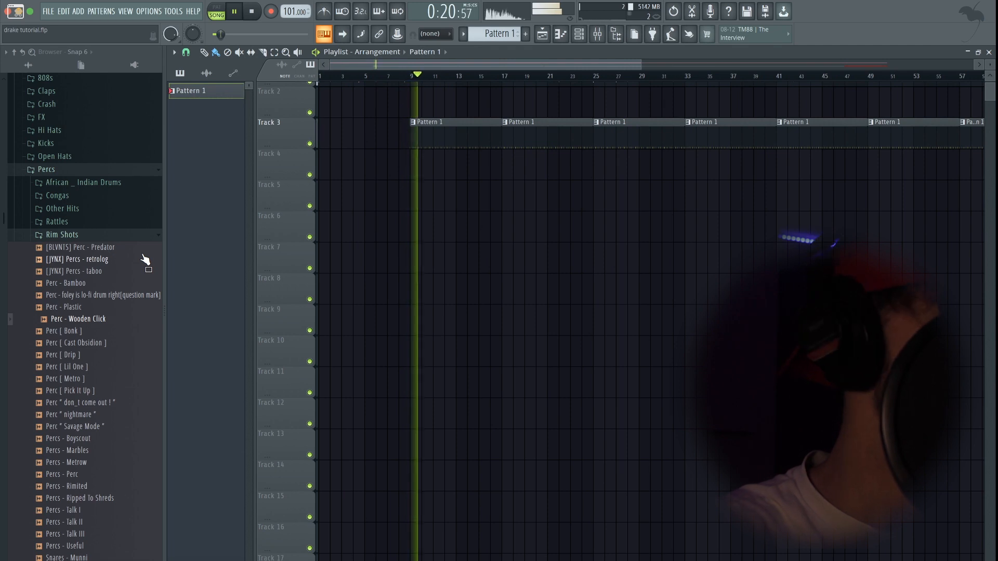
# Browse the Snaps, Hi Hats and Snares folders of the Ardist 2020 Collection, auditioning the [ARDIST] Hi Hats - Blem sample.
pyautogui.click(52, 170)
pyautogui.click(49, 185)
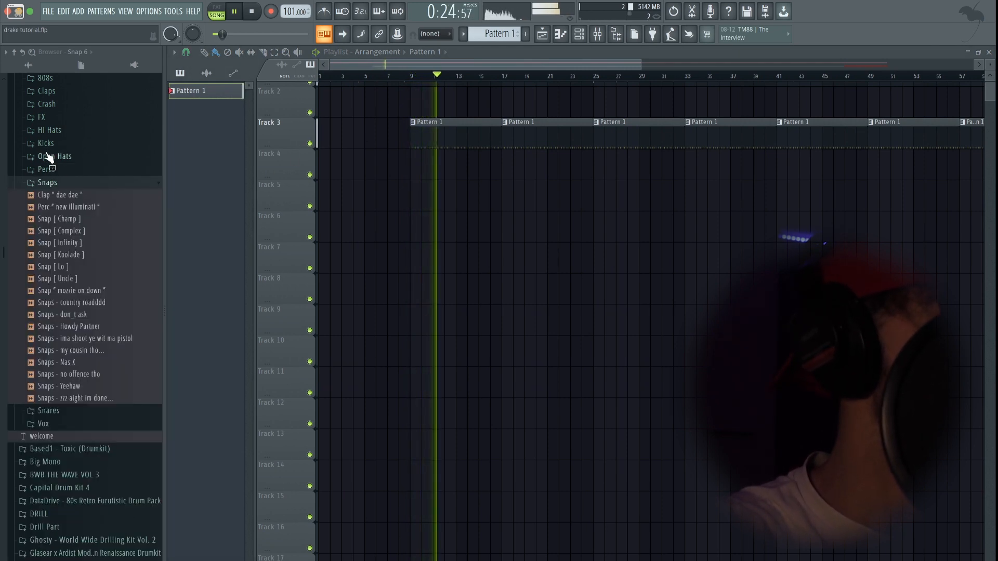
pyautogui.click(49, 132)
pyautogui.click(56, 170)
pyautogui.moveTo(67, 200); pyautogui.dragTo(67, 203)
pyautogui.click(74, 129)
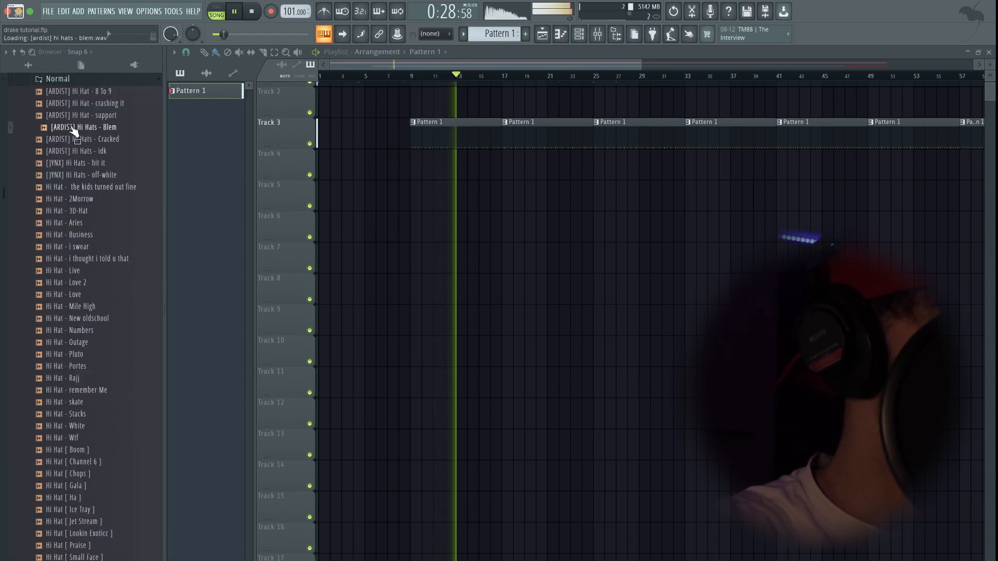
pyautogui.scroll(3, 73, 136)
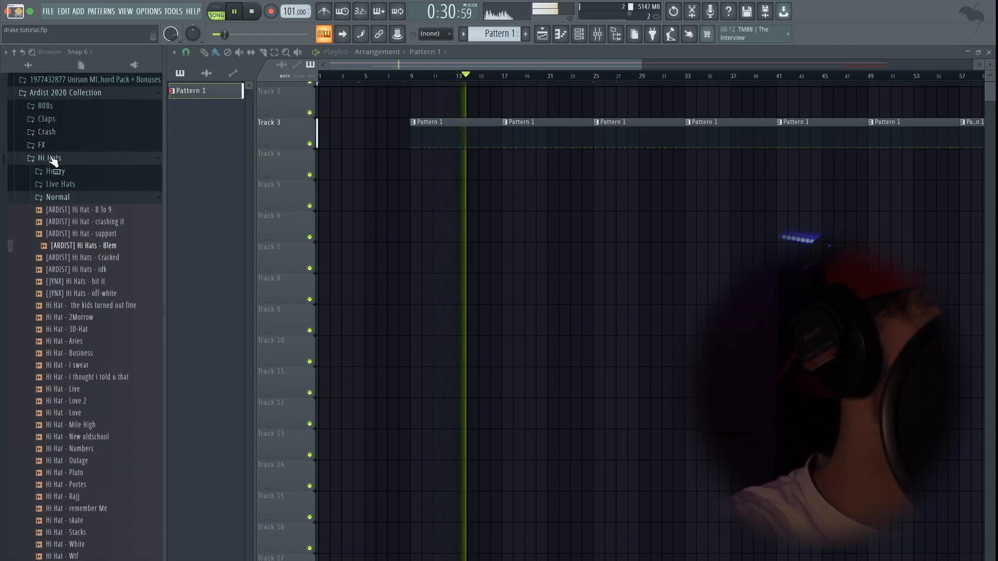
pyautogui.click(52, 158)
pyautogui.click(45, 210)
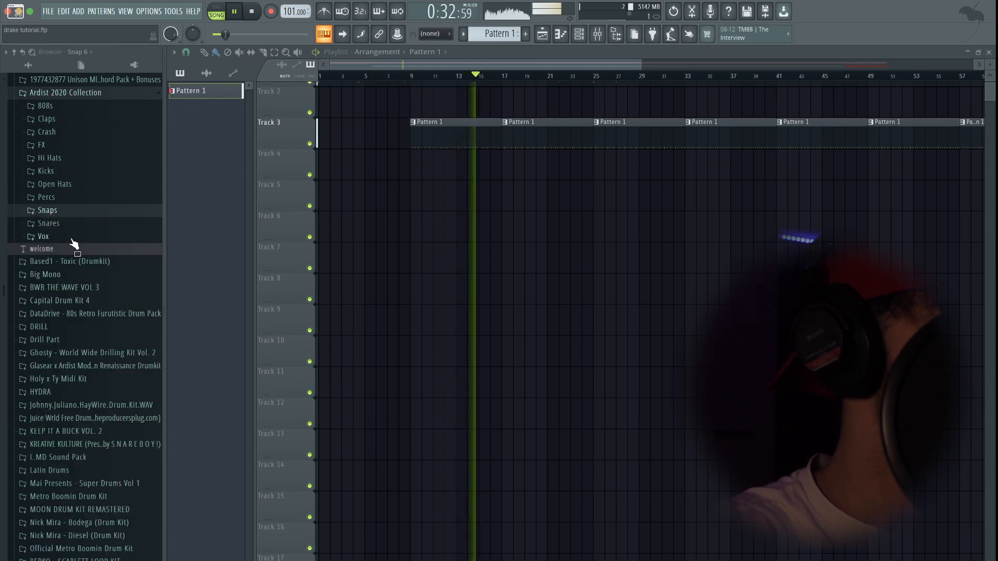
pyautogui.click(58, 225)
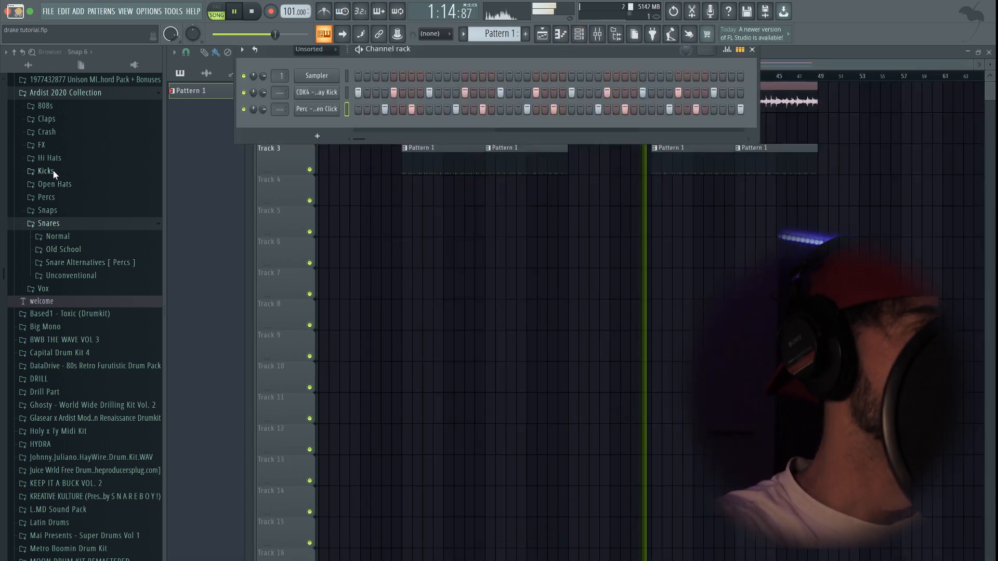
# Add [BLVNTS] Perc - Predator as a channel with a hit on step 3, repeated every two bars across eight bars.
pyautogui.click(59, 201)
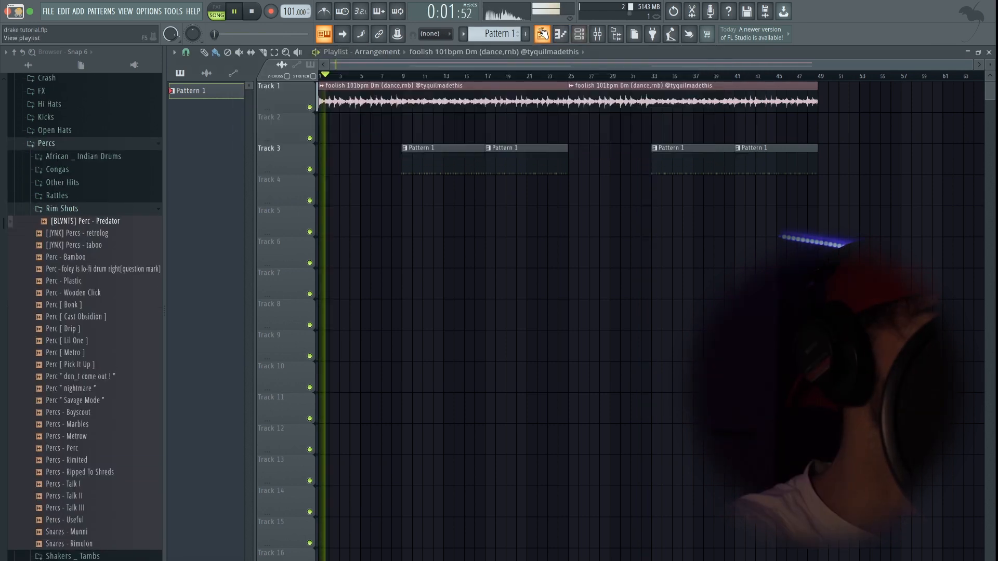
pyautogui.click(404, 69)
pyautogui.click(580, 34)
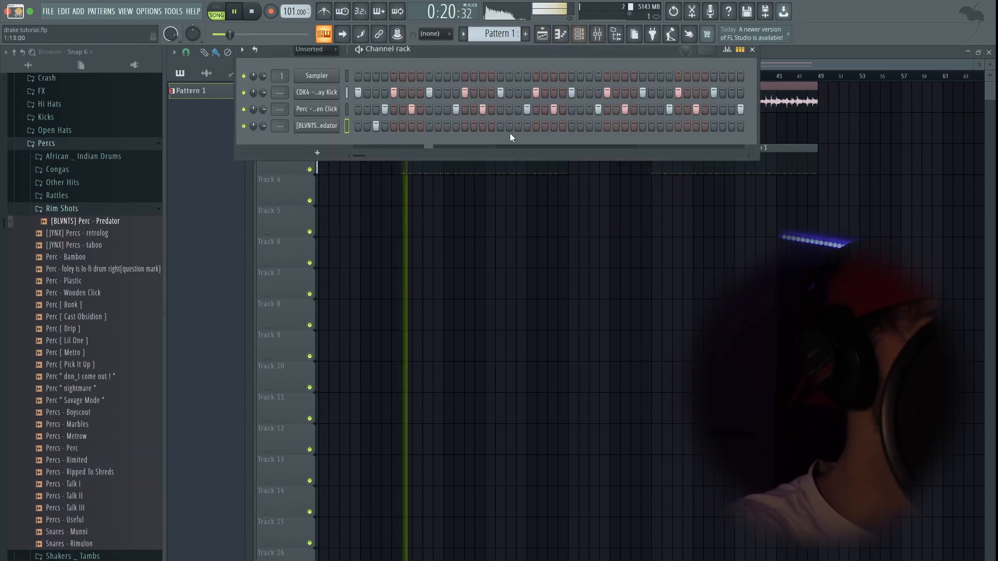
pyautogui.click(589, 126)
pyautogui.rightClick(590, 127)
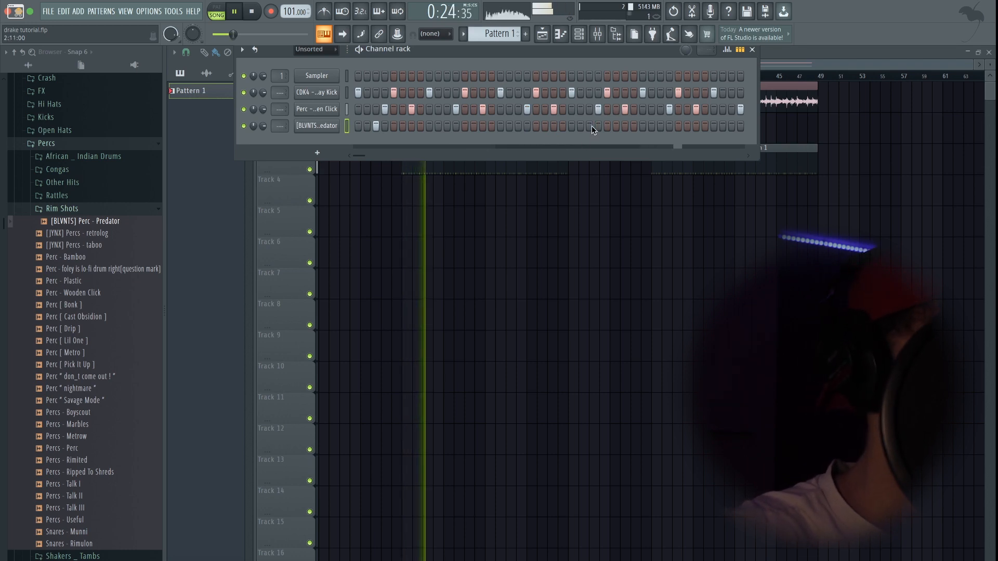
pyautogui.press('F7')
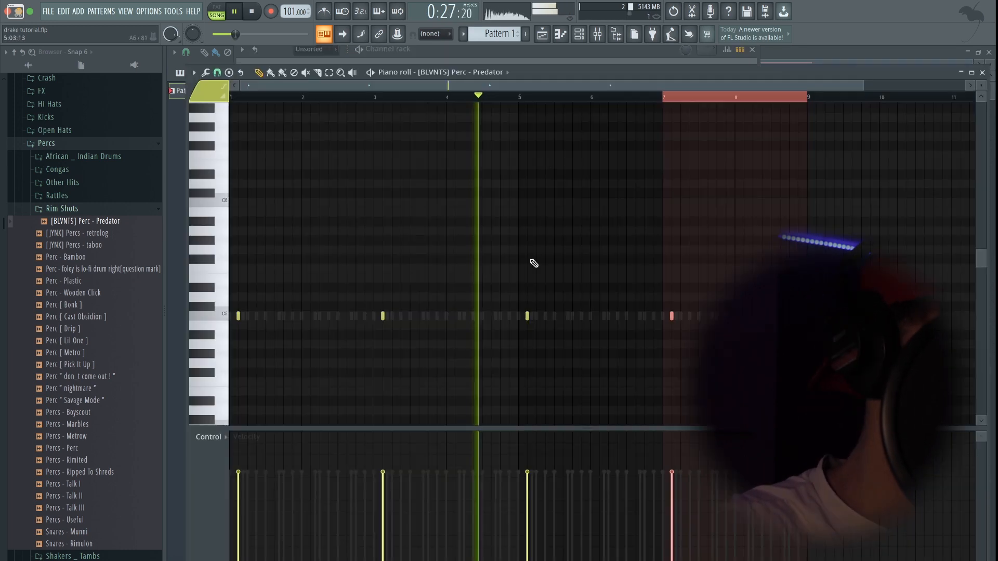
pyautogui.click(544, 35)
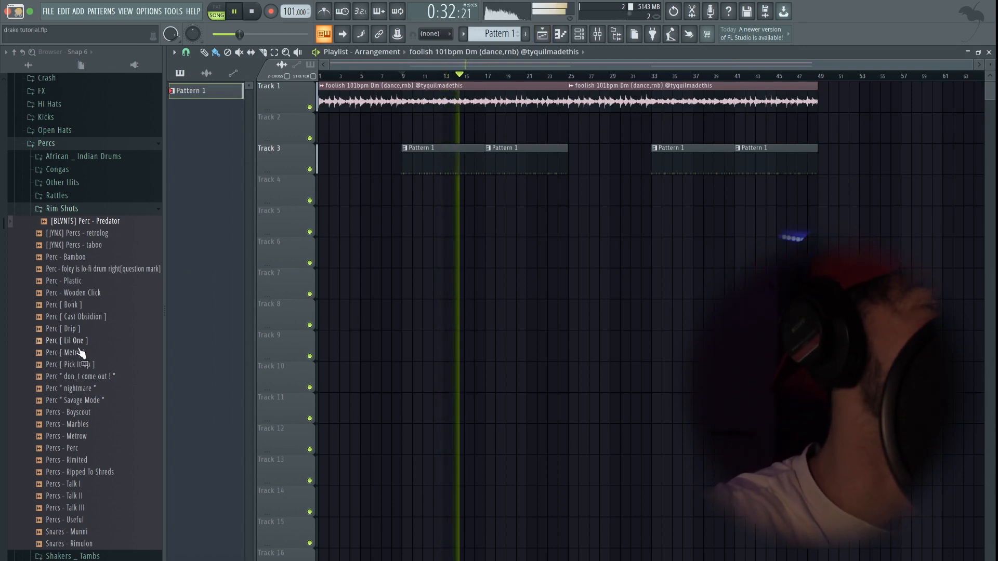
# Add Percs - Metrow as a channel and draw two hits in bar 2 and three C5 notes at the end of bar 4.
pyautogui.press('F6')
pyautogui.moveTo(77, 437); pyautogui.dragTo(311, 139)
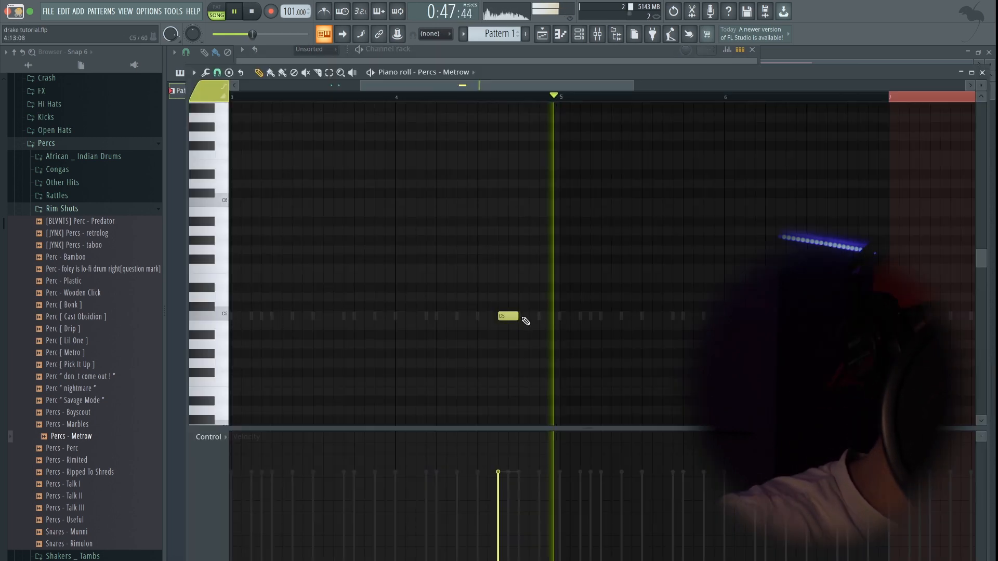
pyautogui.click(525, 316)
pyautogui.click(546, 315)
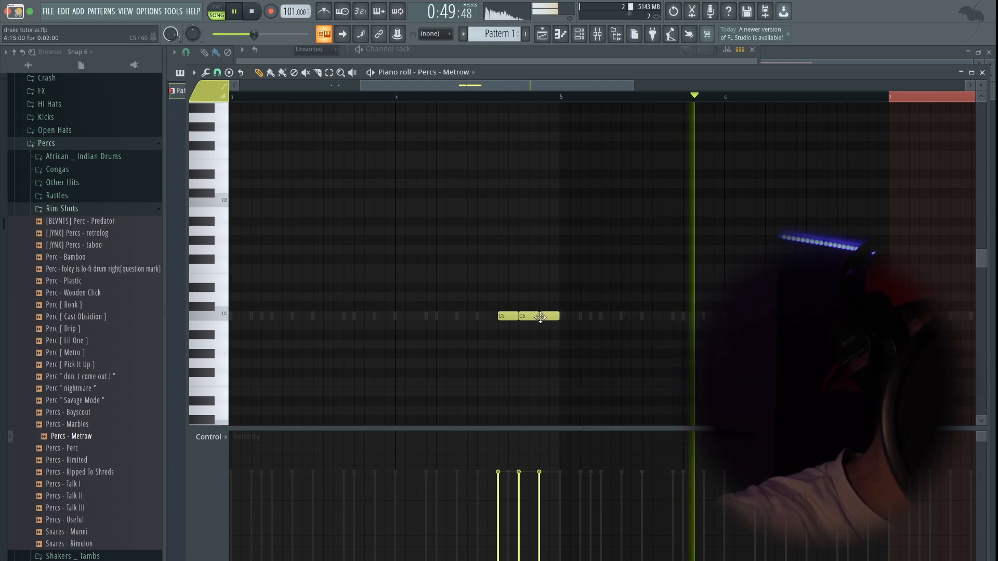
# Repeat the four-bar Metrow pattern into bars 5 to 8 and lower the velocity of each group's second hit.
pyautogui.scroll(-2, 541, 317)
pyautogui.scroll(-1, 541, 317)
pyautogui.moveTo(508, 96); pyautogui.dragTo(2, 128)
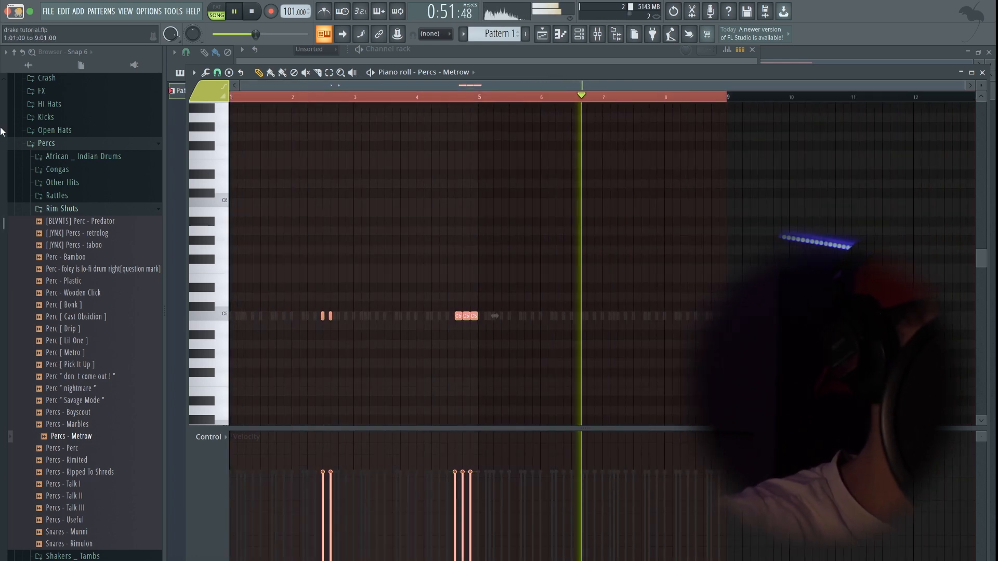
pyautogui.moveTo(669, 96); pyautogui.dragTo(479, 99)
pyautogui.hotkey('ctrl', 'b')
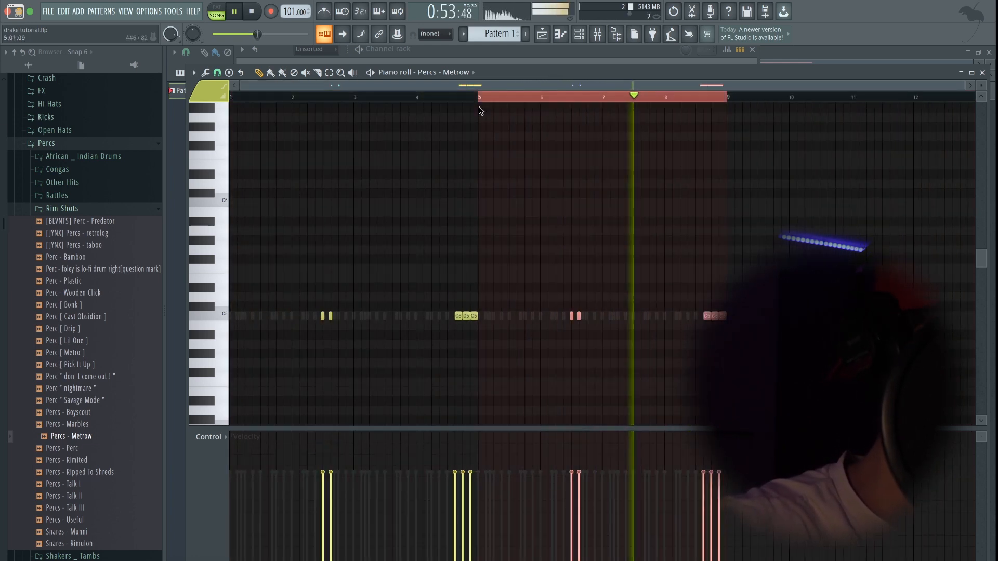
pyautogui.click(713, 485)
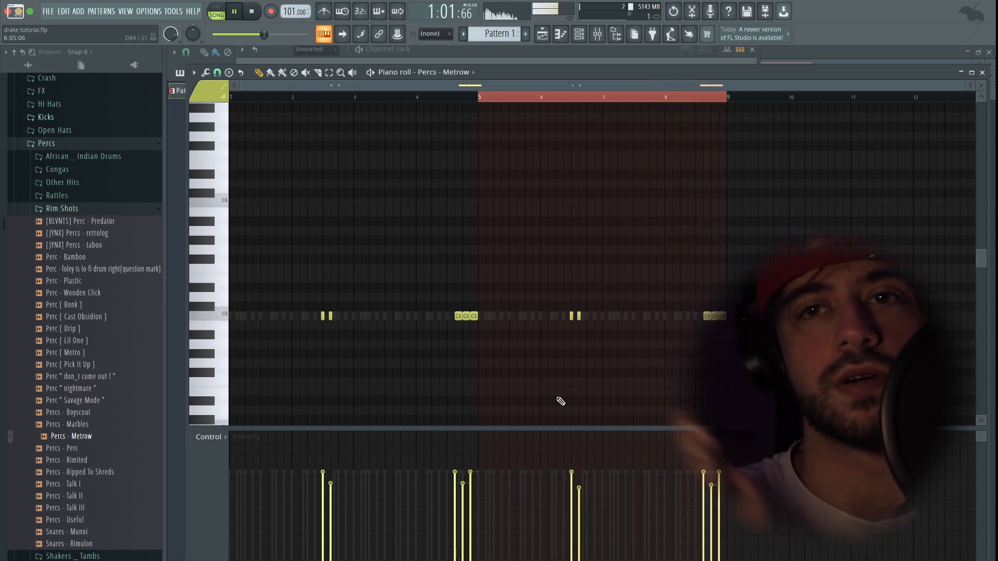
# Pan the Percs - Metrow hits alternately right and left within each group across the eight bars, starting every group on the right.
pyautogui.click(217, 72)
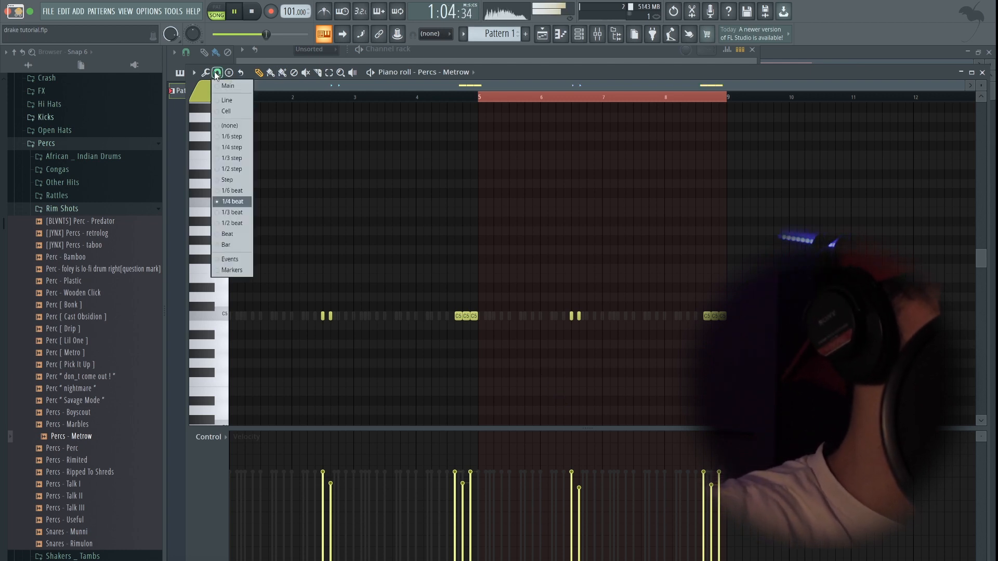
pyautogui.click(367, 245)
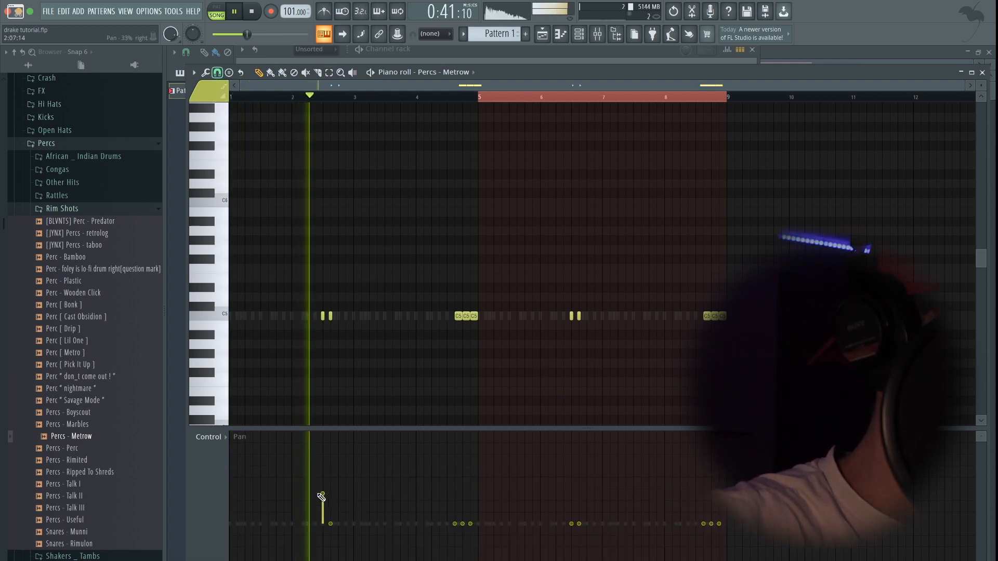
pyautogui.moveTo(323, 494); pyautogui.dragTo(334, 544)
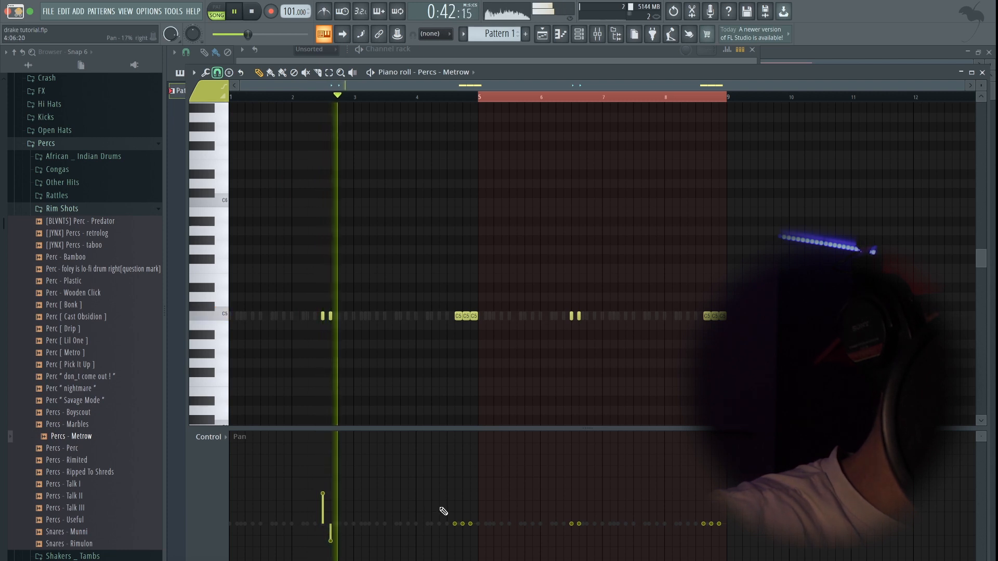
pyautogui.moveTo(455, 496); pyautogui.dragTo(463, 550)
pyautogui.click(476, 499)
pyautogui.moveTo(568, 498); pyautogui.dragTo(580, 554)
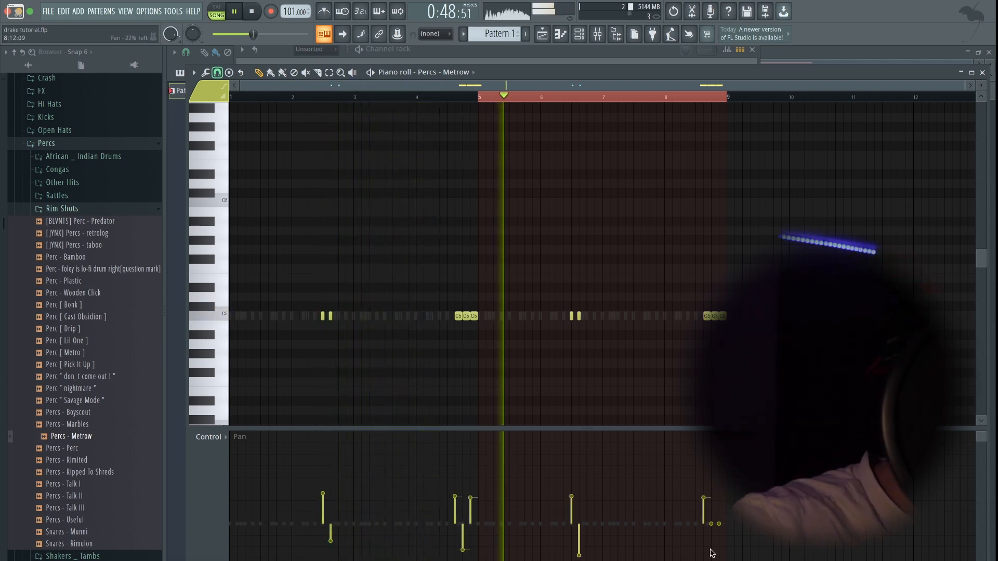
pyautogui.moveTo(712, 550); pyautogui.dragTo(719, 503)
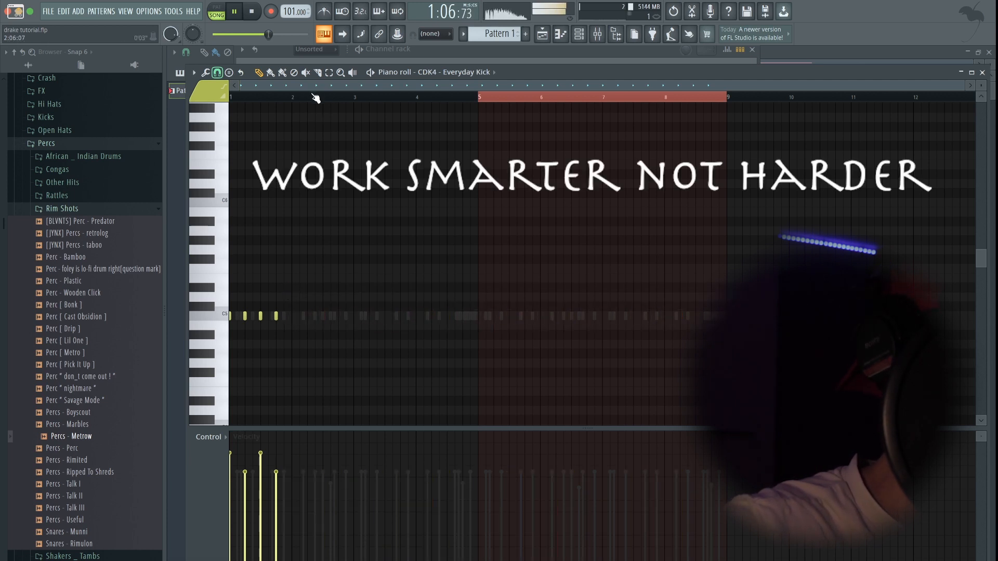
# Select the one-bar CDK4 - Everyday Kick pattern and duplicate it bar by bar until it fills all eight bars.
pyautogui.hotkey('ctrl', 'a')
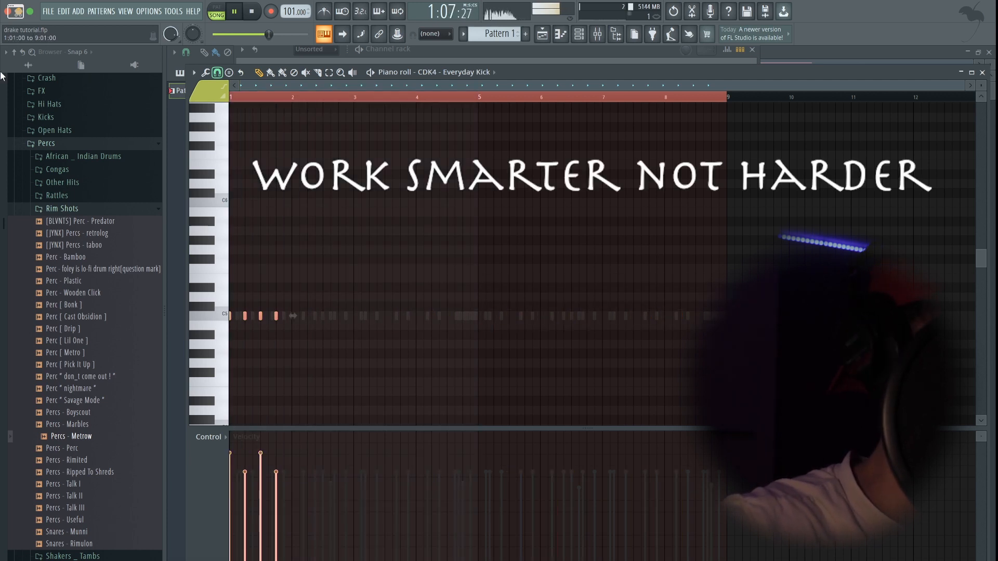
pyautogui.moveTo(540, 108)
pyautogui.mouseDown()
pyautogui.moveTo(282, 135)
pyautogui.moveTo(295, 130)
pyautogui.mouseUp()
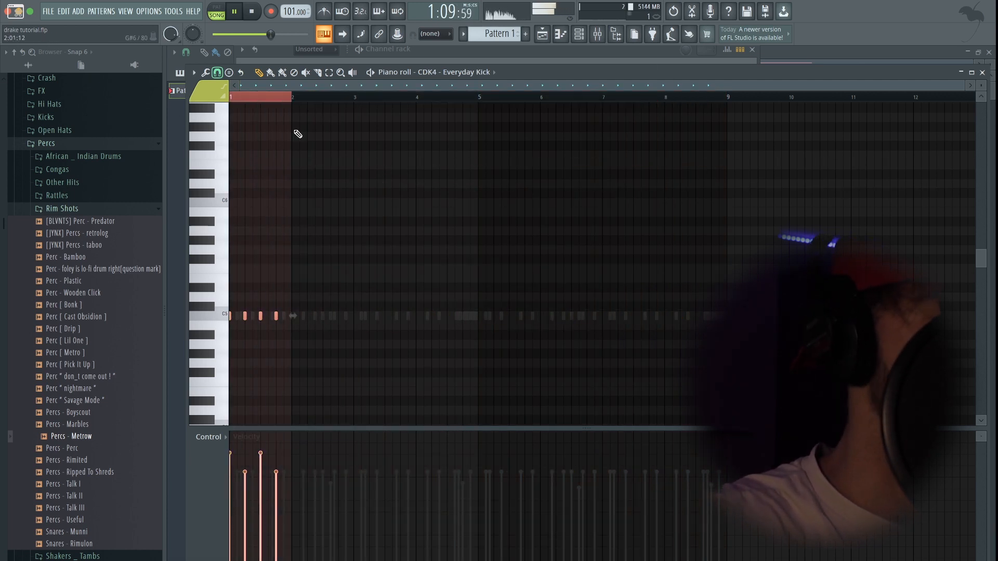
pyautogui.hotkey('ctrl', 'b')
pyautogui.hotkey('ctrl', 'b')
pyautogui.hotkey('ctrl', 'b')
pyautogui.hotkey('ctrl', 'b')
pyautogui.hotkey('ctrl', 'b')
pyautogui.hotkey('ctrl', 'b')
pyautogui.hotkey('ctrl', 'b')
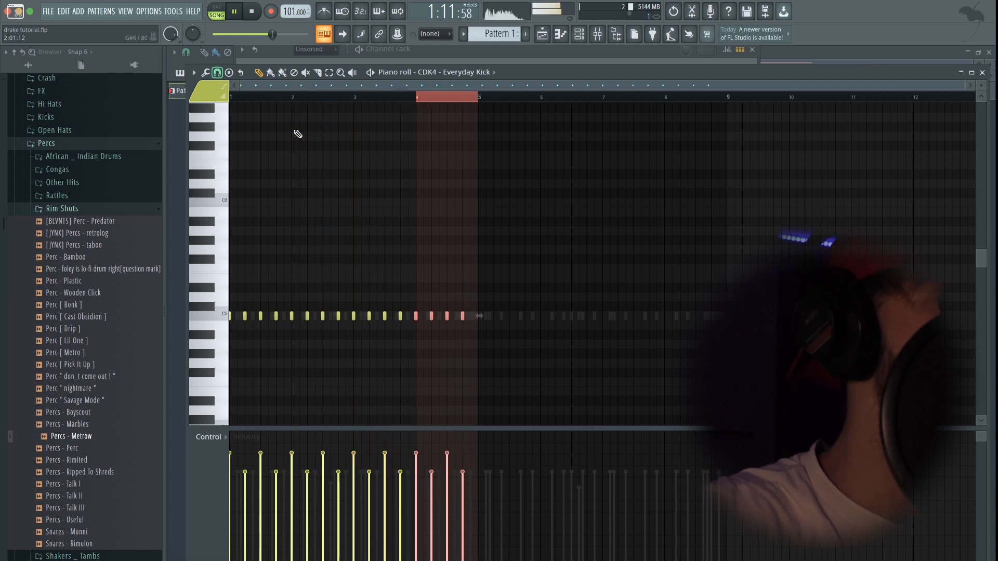
# Raise the velocity of all CDK4 - Everyday Kick notes slightly and transpose them down three semitones.
pyautogui.hotkey('ctrl', 'a')
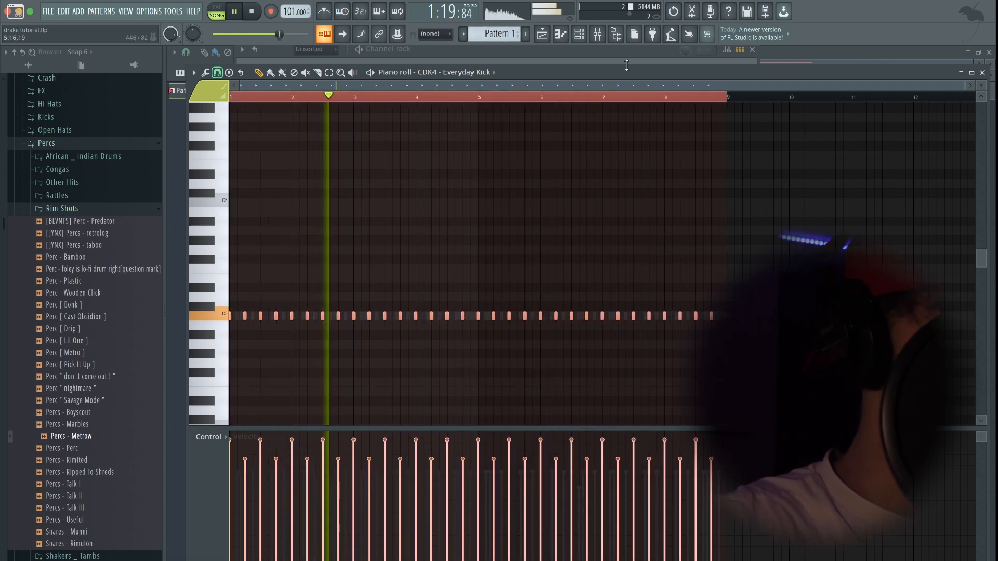
pyautogui.press('Down')
pyautogui.press('Down')
pyautogui.press('Down')
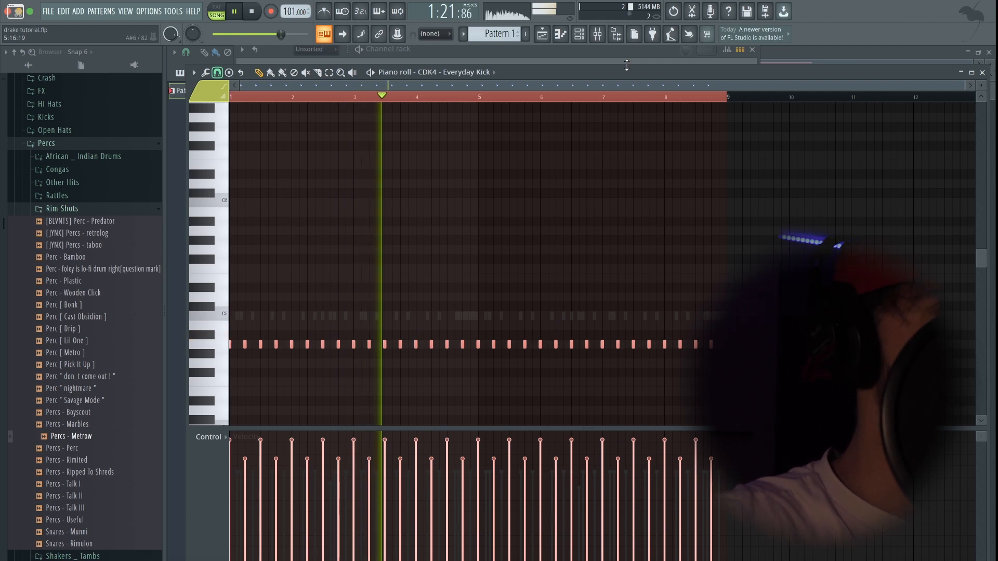
# Arrange the Pattern 1 clips on Track 3 under the melody, from bar 9 to 25 and from bar 33 onward.
pyautogui.press('F5')
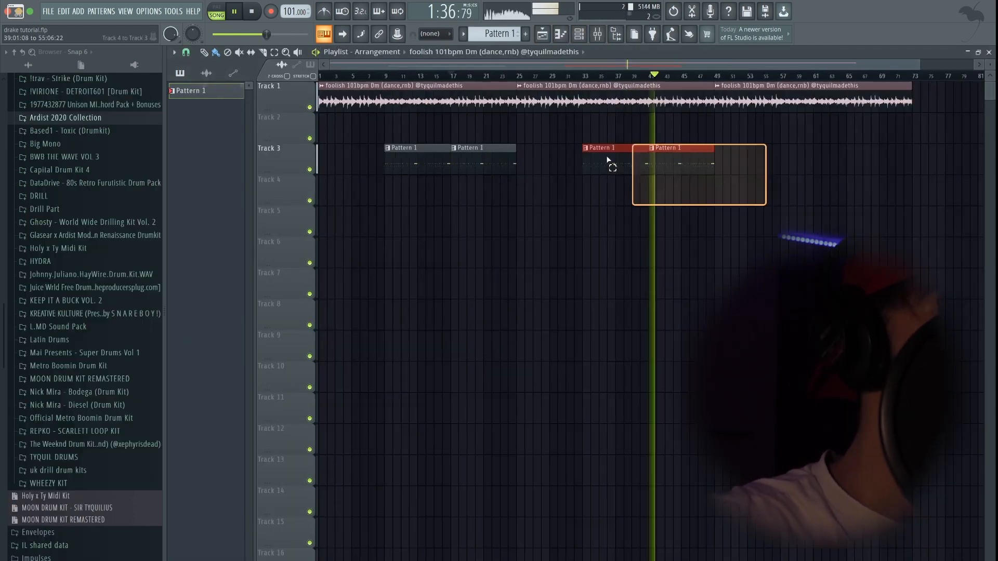
pyautogui.moveTo(609, 158); pyautogui.dragTo(752, 157)
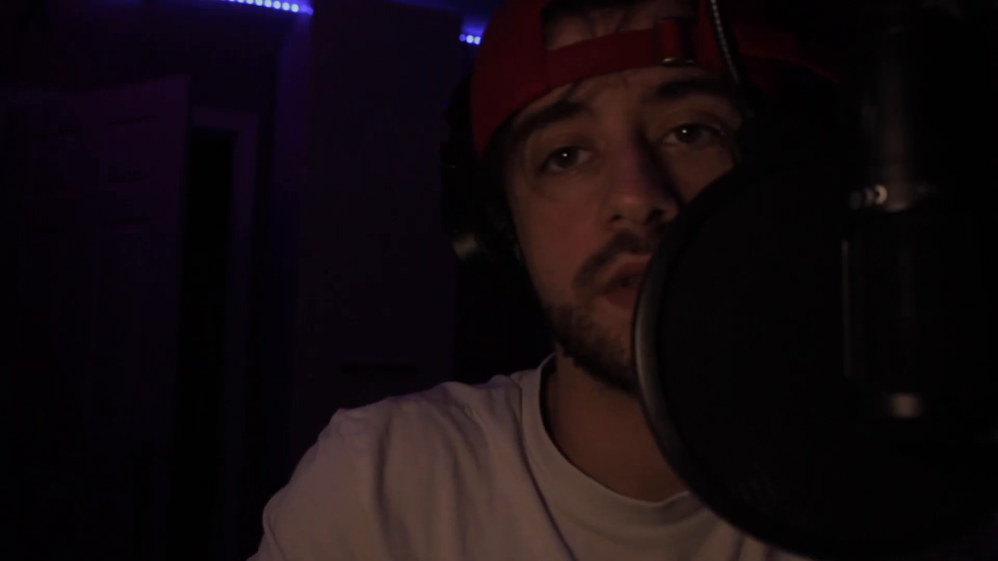